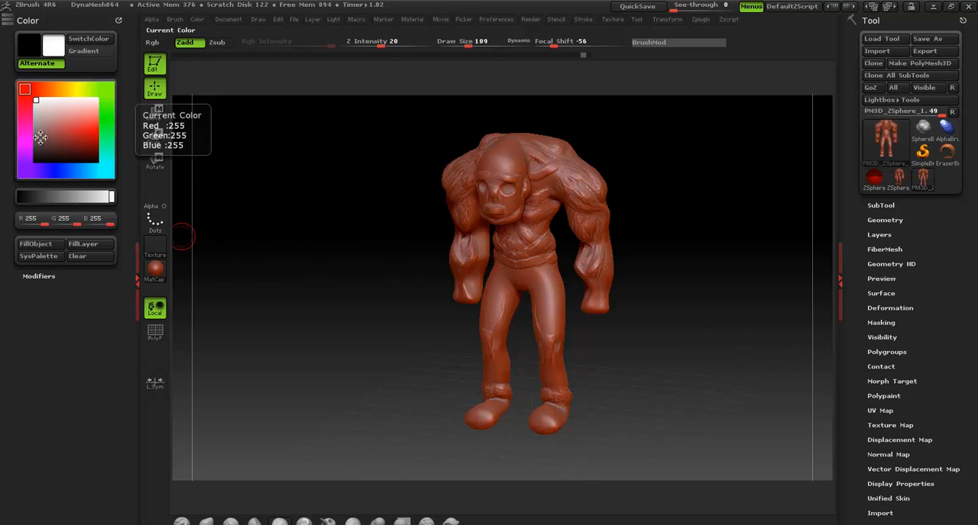
# Fill the whole model with white and turn on Colorize for its polypaint
pyautogui.click(39, 245)
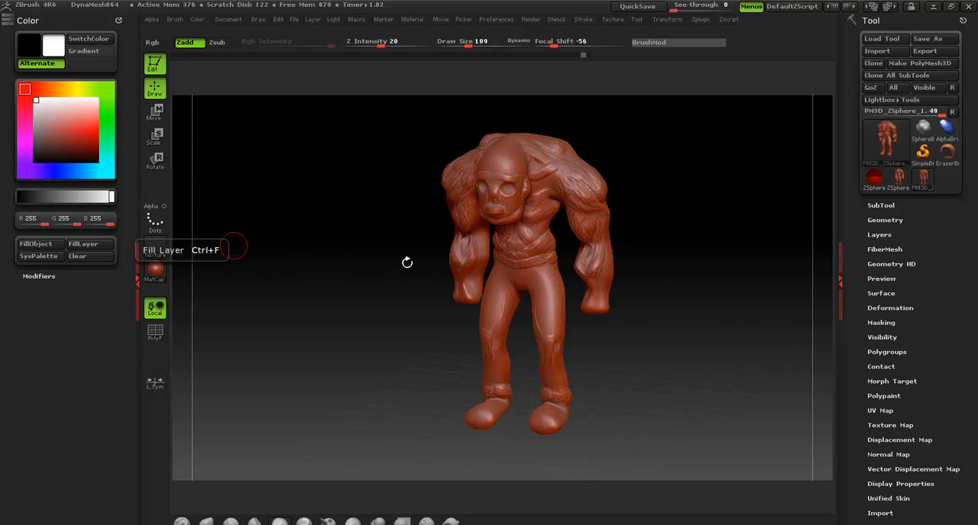
pyautogui.click(884, 396)
pyautogui.click(888, 410)
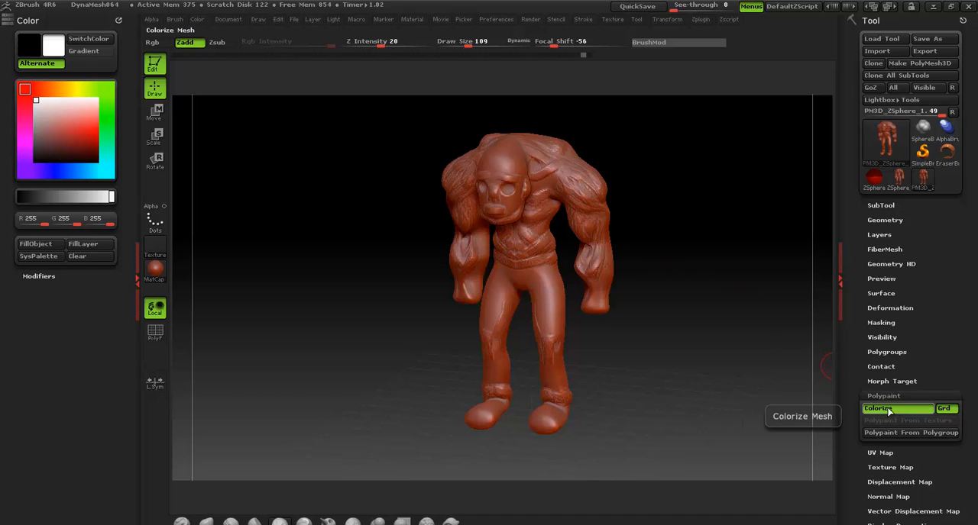
pyautogui.moveTo(854, 335); pyautogui.dragTo(830, 261)
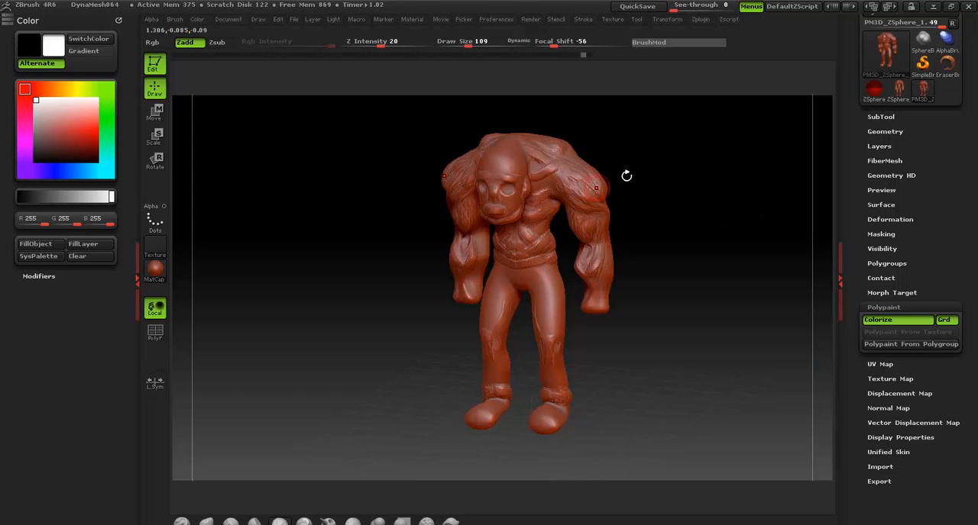
pyautogui.moveTo(626, 176); pyautogui.dragTo(633, 168)
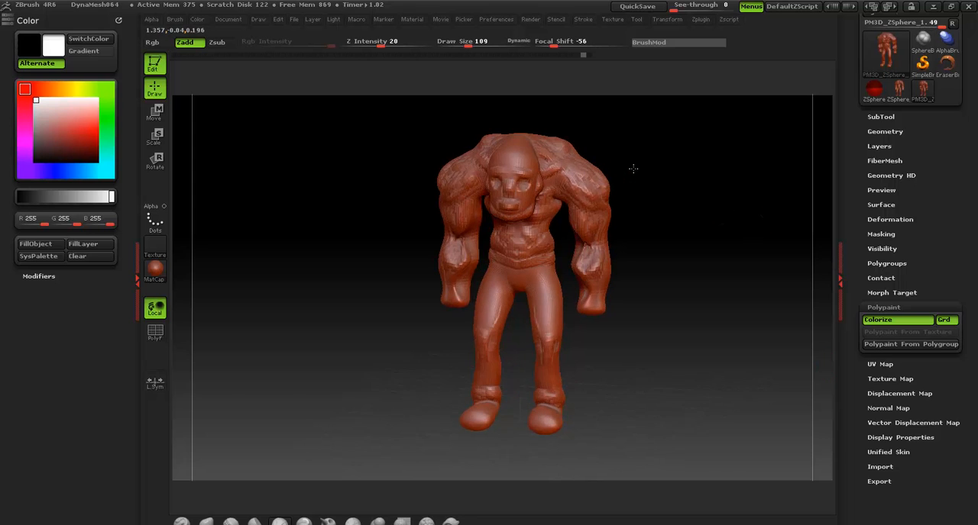
# Apply the MatCap White Cavity material to the figure
pyautogui.click(156, 272)
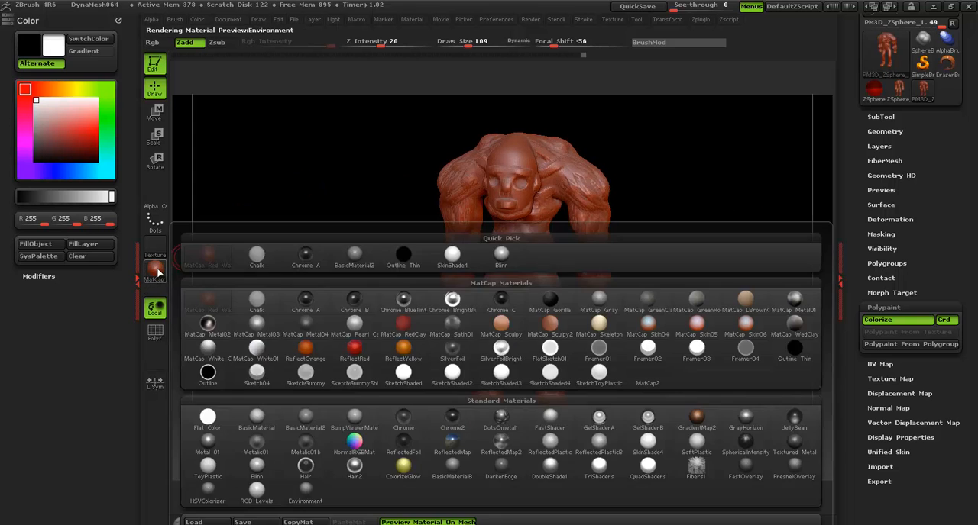
pyautogui.click(156, 273)
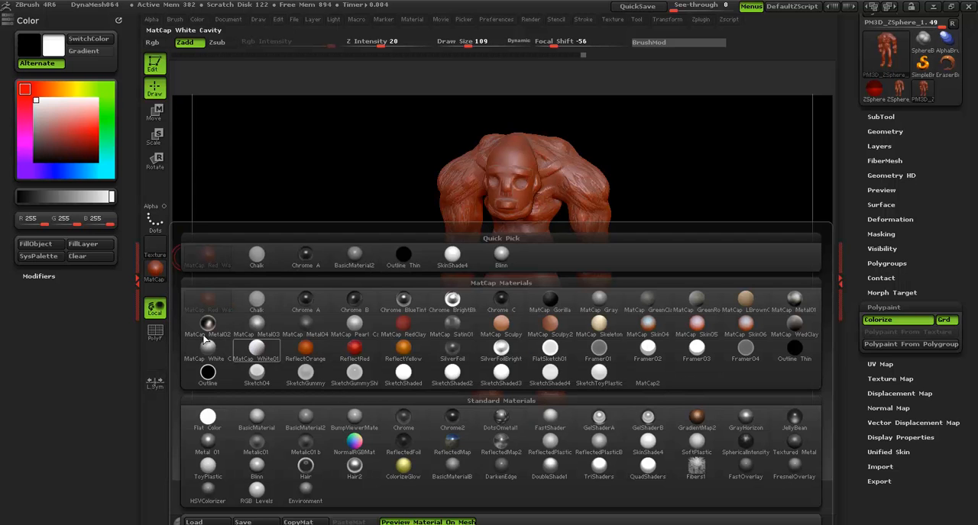
pyautogui.click(155, 274)
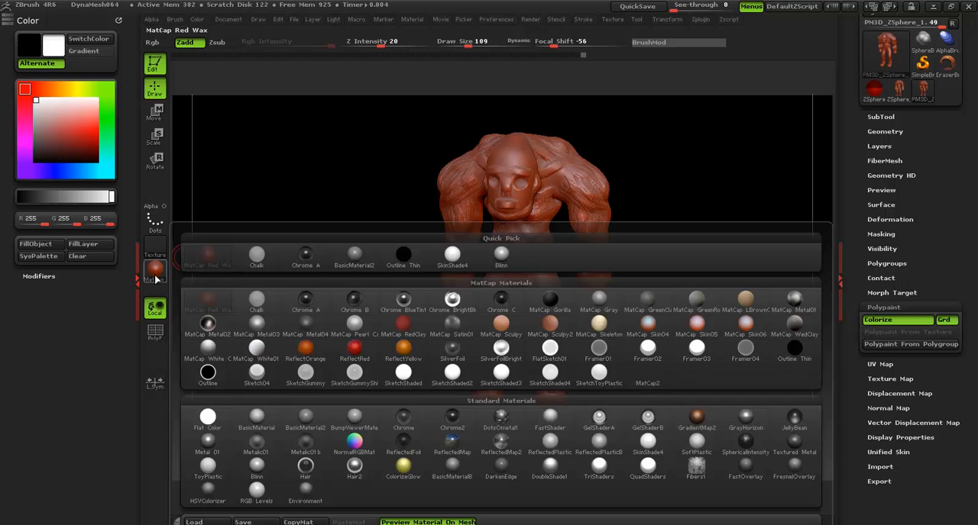
pyautogui.click(208, 349)
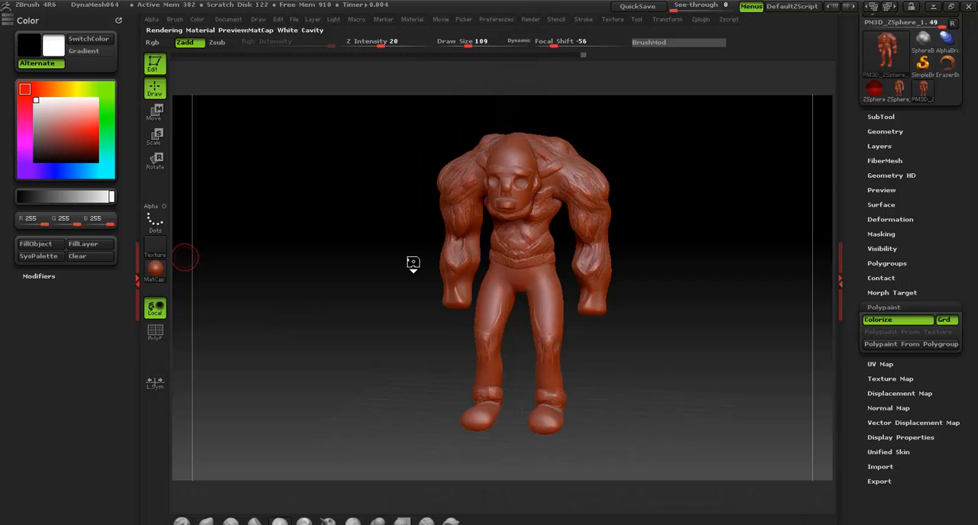
pyautogui.moveTo(340, 203); pyautogui.dragTo(354, 222)
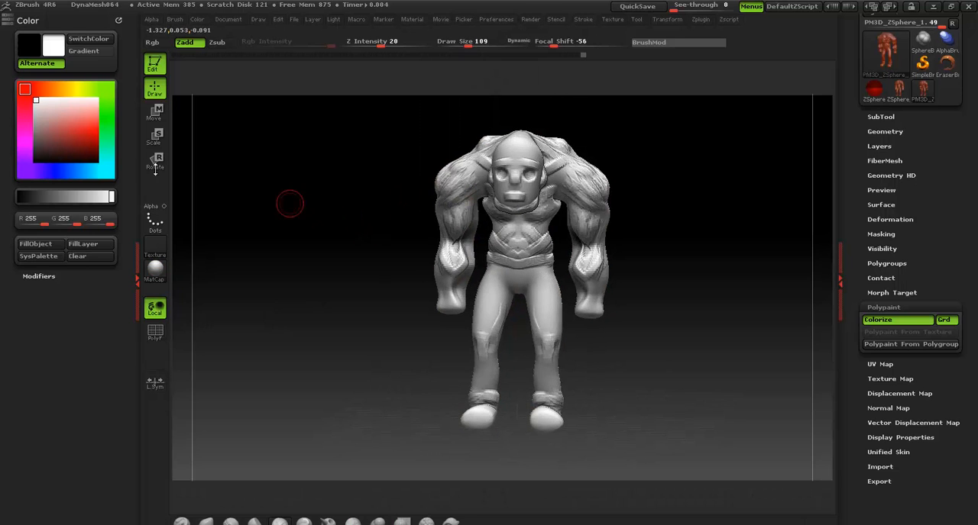
# Set the paint color to a dark green with RGB values 48, 94, 11
pyautogui.keyDown('shift'); pyautogui.moveTo(319, 179); pyautogui.dragTo(393, 290); pyautogui.keyUp('shift')
pyautogui.press('f')
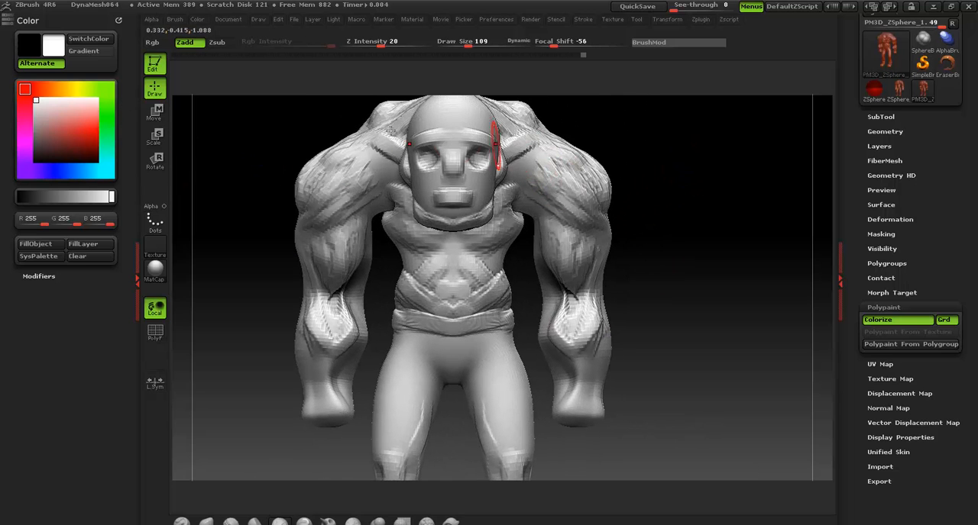
pyautogui.click(107, 106)
pyautogui.moveTo(77, 129); pyautogui.dragTo(84, 149)
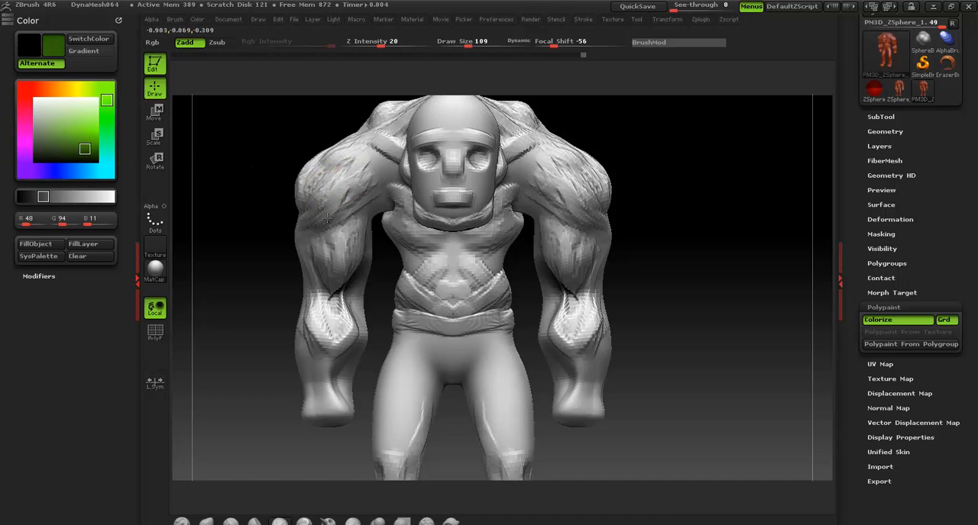
# Try to paint the figure's shoulders and arms green with the current Zadd-only brush
pyautogui.moveTo(351, 181)
pyautogui.mouseDown()
pyautogui.moveTo(338, 164)
pyautogui.moveTo(345, 210)
pyautogui.mouseUp()
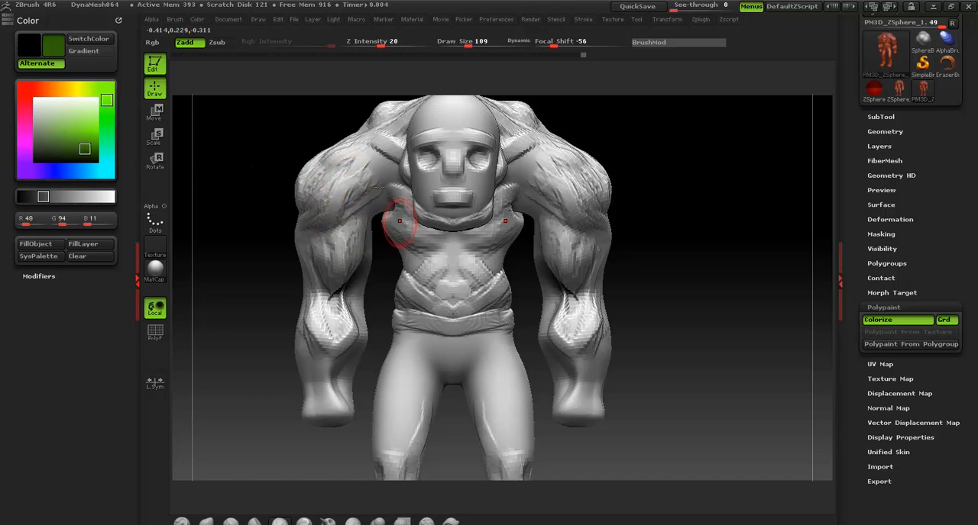
pyautogui.moveTo(628, 195)
pyautogui.mouseDown()
pyautogui.moveTo(576, 190)
pyautogui.moveTo(548, 173)
pyautogui.moveTo(547, 190)
pyautogui.mouseUp()
pyautogui.moveTo(629, 199)
pyautogui.mouseDown()
pyautogui.moveTo(619, 201)
pyautogui.moveTo(598, 172)
pyautogui.mouseUp()
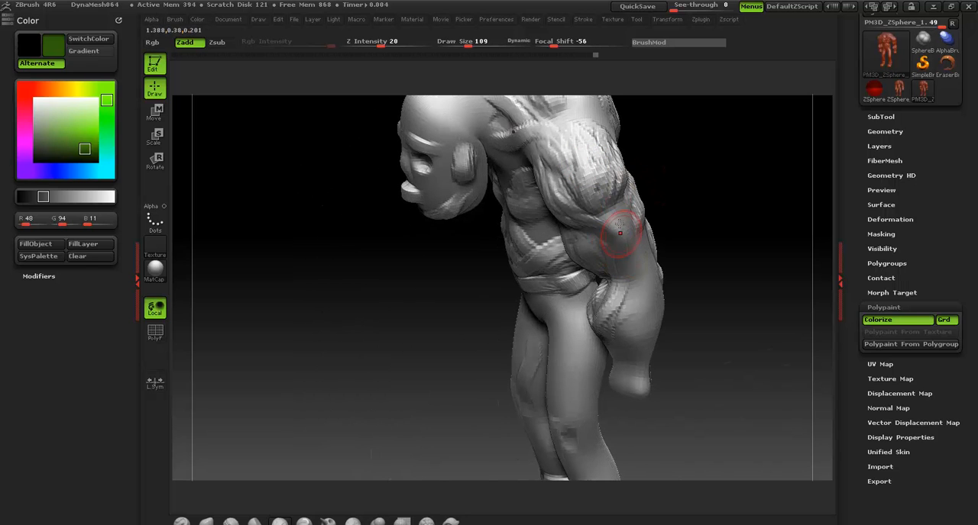
pyautogui.moveTo(635, 263); pyautogui.dragTo(661, 278)
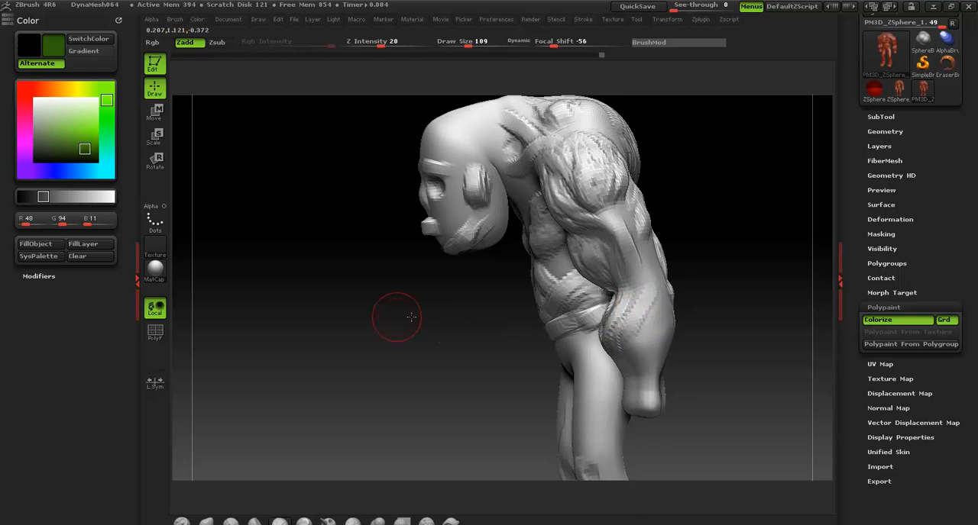
pyautogui.moveTo(395, 318); pyautogui.dragTo(473, 292)
pyautogui.moveTo(298, 259); pyautogui.dragTo(306, 318)
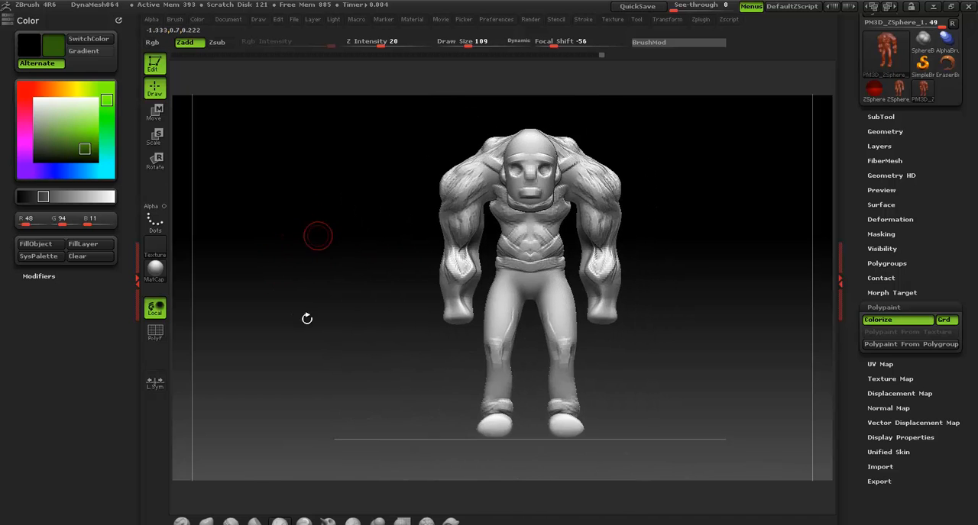
# Switch to a brush with RGB intensity 100, paint trial green strokes on the thighs, and undo them
pyautogui.click(204, 522)
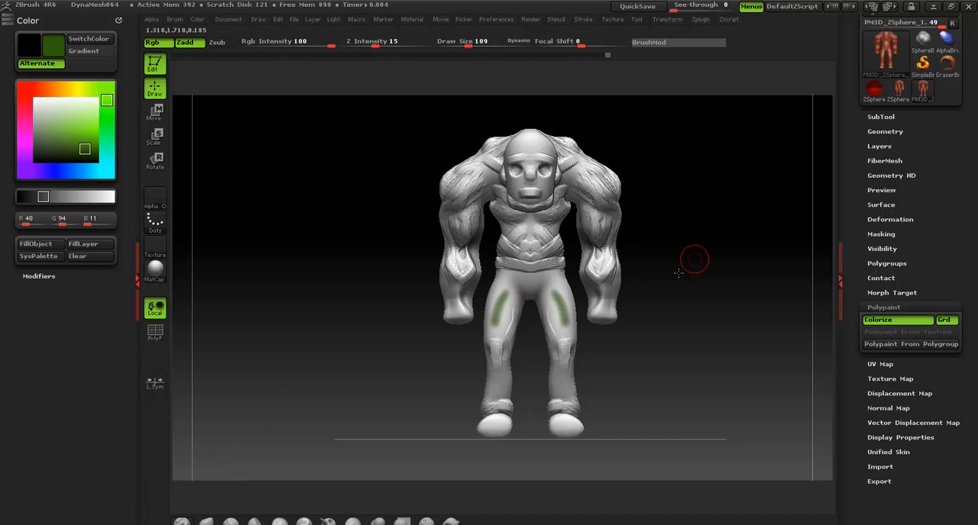
pyautogui.moveTo(678, 273); pyautogui.dragTo(553, 318)
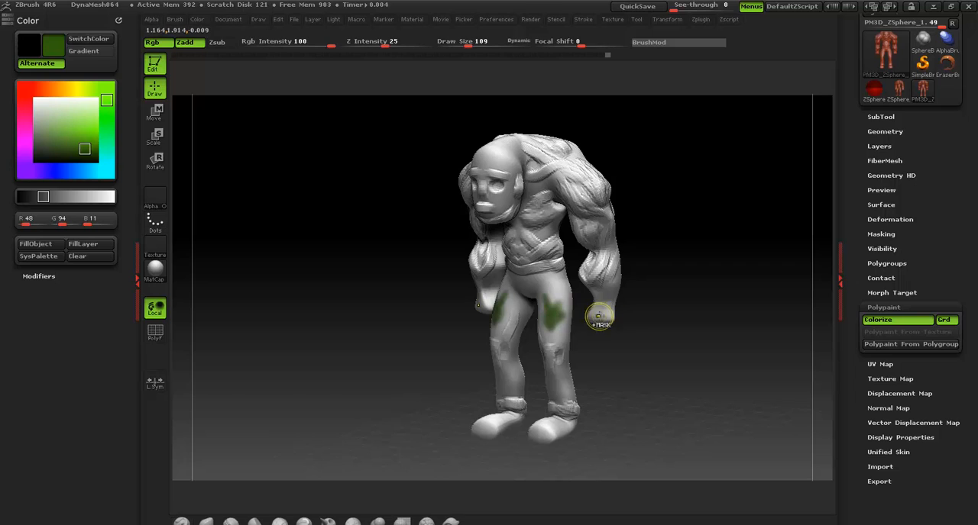
pyautogui.hotkey('ctrl', 'z')
pyautogui.hotkey('ctrl', 'z')
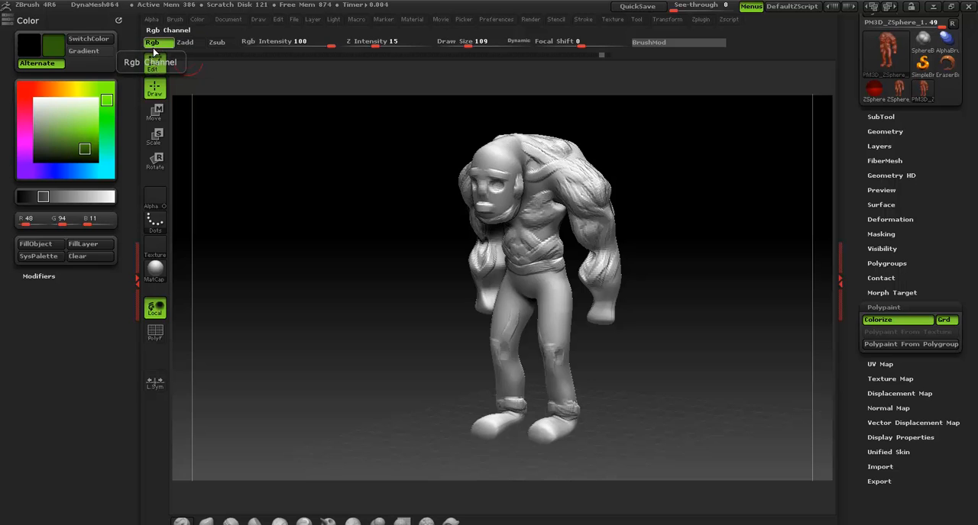
# Set the draw size to 342 and paint the head green with only the RGB channel active
pyautogui.moveTo(345, 182)
pyautogui.keyDown('shift'); pyautogui.mouseDown()
pyautogui.moveTo(403, 227)
pyautogui.moveTo(516, 243)
pyautogui.mouseUp(); pyautogui.keyUp('shift')
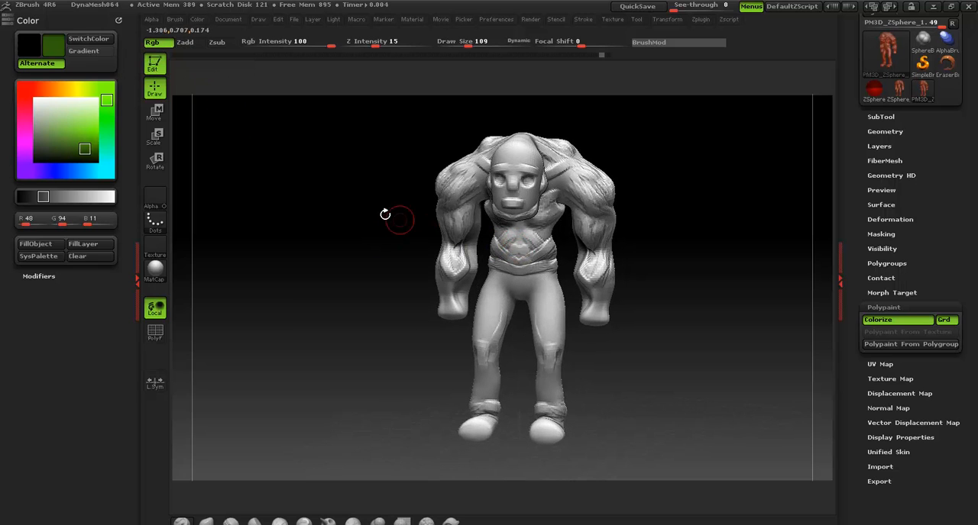
pyautogui.press('s')
pyautogui.moveTo(376, 214); pyautogui.dragTo(397, 217)
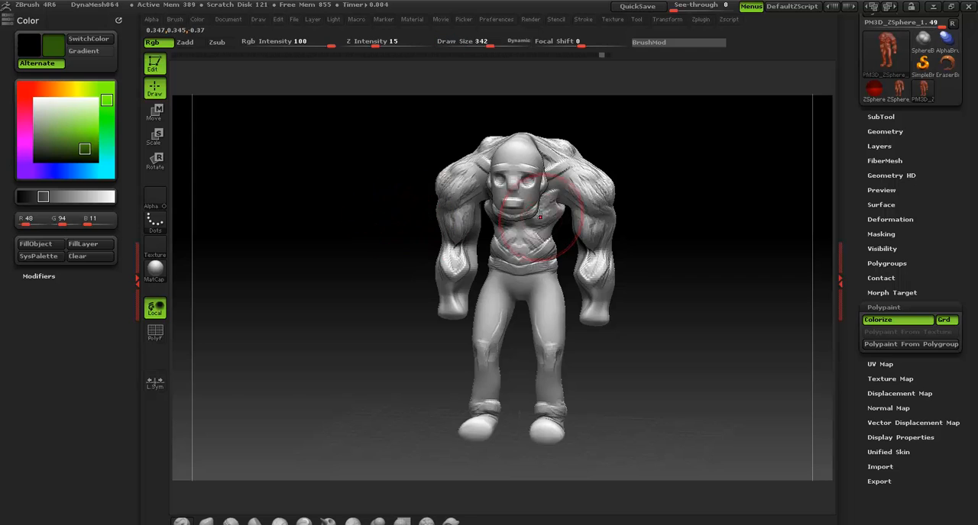
pyautogui.moveTo(523, 184); pyautogui.dragTo(518, 173)
pyautogui.moveTo(628, 165); pyautogui.dragTo(562, 169)
pyautogui.moveTo(559, 170); pyautogui.dragTo(515, 147)
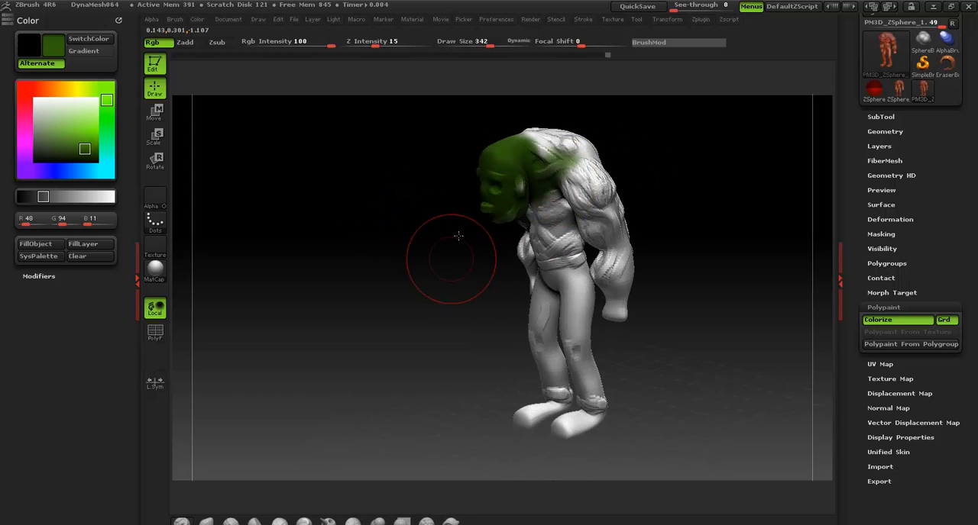
# Paint the chest, both arms and the back green
pyautogui.moveTo(458, 236); pyautogui.dragTo(535, 211)
pyautogui.moveTo(524, 208)
pyautogui.mouseDown()
pyautogui.moveTo(525, 222)
pyautogui.moveTo(504, 222)
pyautogui.moveTo(457, 264)
pyautogui.moveTo(428, 223)
pyautogui.moveTo(469, 309)
pyautogui.moveTo(456, 259)
pyautogui.mouseUp()
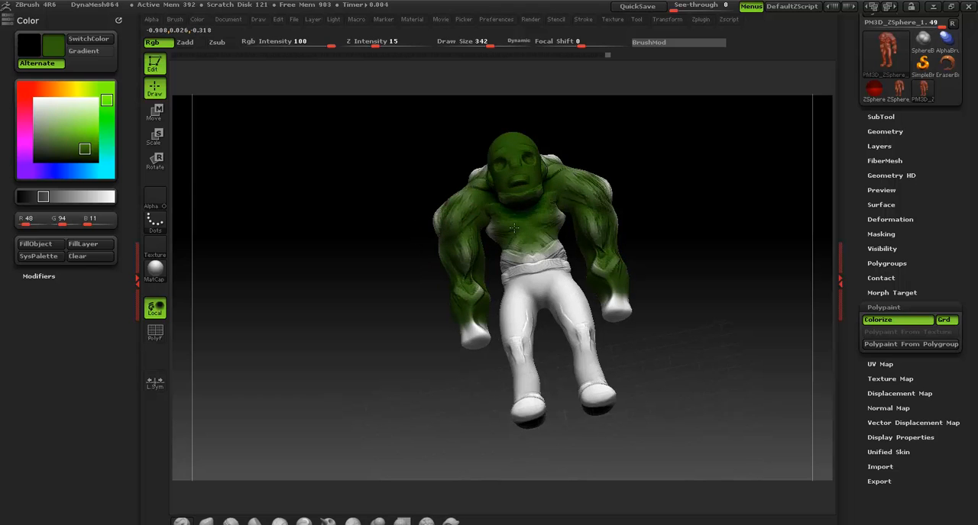
pyautogui.moveTo(643, 171); pyautogui.dragTo(590, 290)
pyautogui.moveTo(521, 232)
pyautogui.mouseDown()
pyautogui.moveTo(495, 169)
pyautogui.moveTo(506, 178)
pyautogui.mouseUp()
pyautogui.moveTo(562, 225)
pyautogui.mouseDown()
pyautogui.moveTo(484, 192)
pyautogui.moveTo(553, 175)
pyautogui.moveTo(547, 162)
pyautogui.moveTo(566, 210)
pyautogui.moveTo(528, 210)
pyautogui.mouseUp()
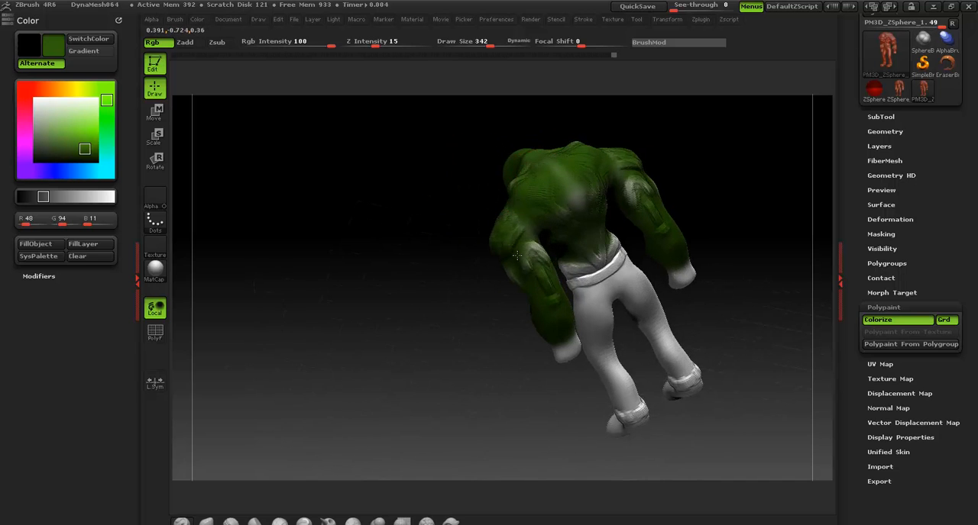
# Cover the remaining unpainted areas of the arms, lower torso, forearms and hands with green
pyautogui.moveTo(431, 301); pyautogui.dragTo(633, 240)
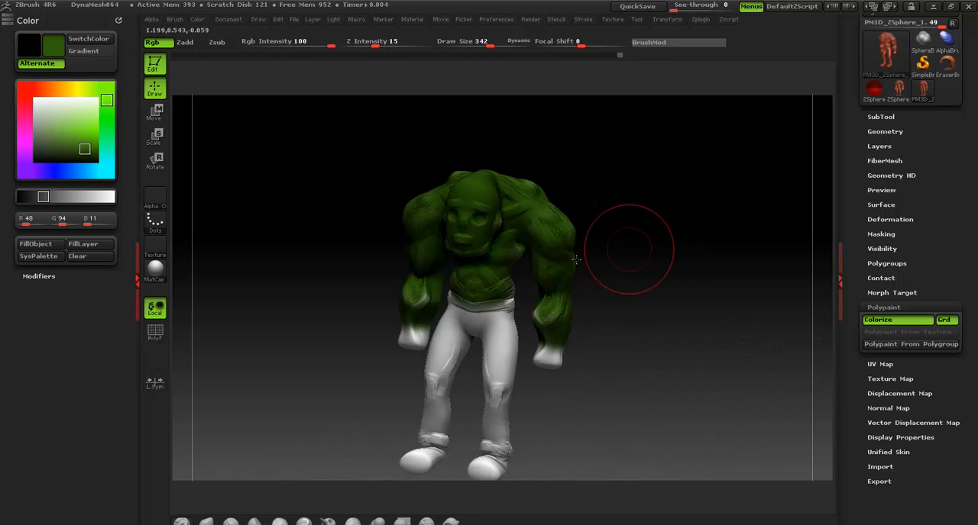
pyautogui.moveTo(576, 259); pyautogui.dragTo(536, 272)
pyautogui.moveTo(552, 141); pyautogui.dragTo(502, 268)
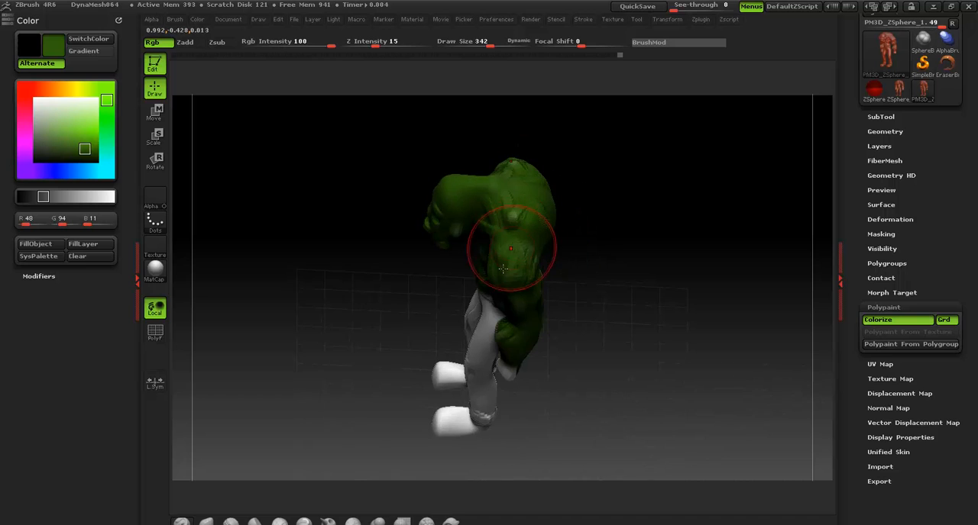
pyautogui.moveTo(399, 293); pyautogui.dragTo(489, 326)
pyautogui.keyDown('alt'); pyautogui.moveTo(622, 236); pyautogui.dragTo(586, 26); pyautogui.keyUp('alt')
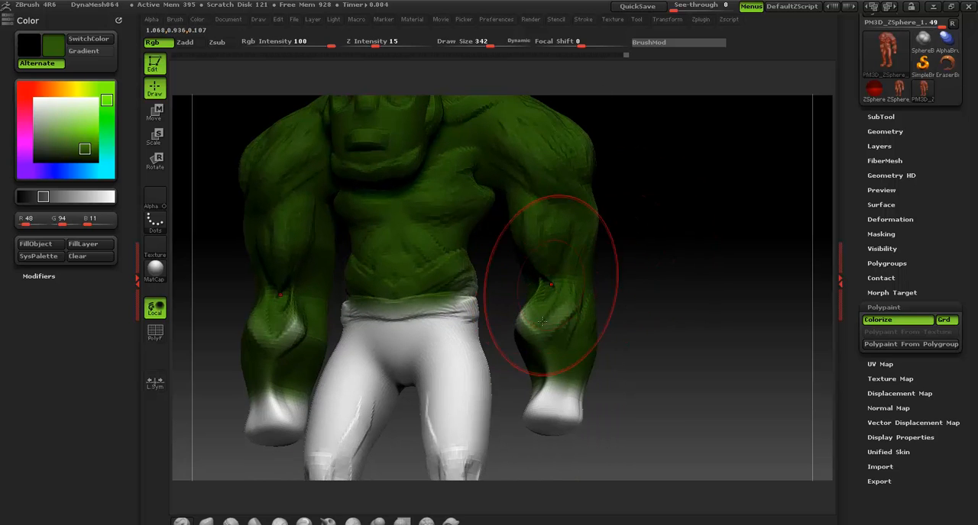
pyautogui.moveTo(538, 317)
pyautogui.mouseDown()
pyautogui.moveTo(535, 355)
pyautogui.moveTo(574, 369)
pyautogui.moveTo(537, 406)
pyautogui.mouseUp()
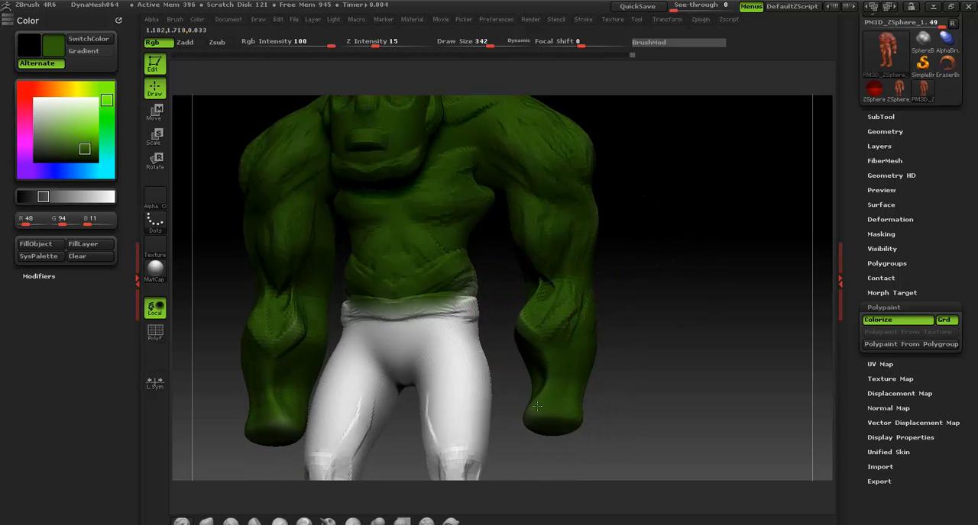
# Set the paint color to purple with RGB values 124, 9, 239 for the trousers
pyautogui.moveTo(657, 304); pyautogui.dragTo(671, 318)
pyautogui.keyDown('shift'); pyautogui.moveTo(666, 229); pyautogui.dragTo(663, 159); pyautogui.keyUp('shift')
pyautogui.moveTo(26, 136); pyautogui.dragTo(29, 165)
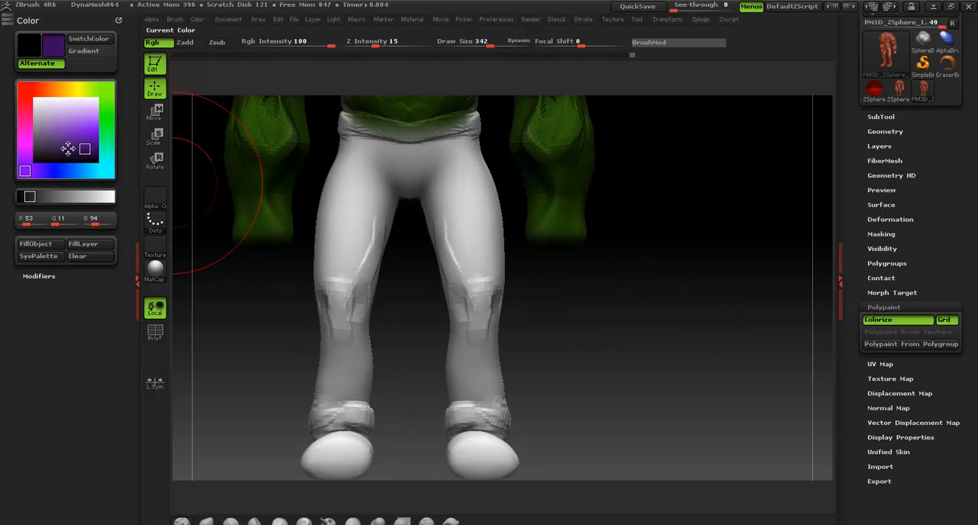
pyautogui.moveTo(87, 144); pyautogui.dragTo(93, 130)
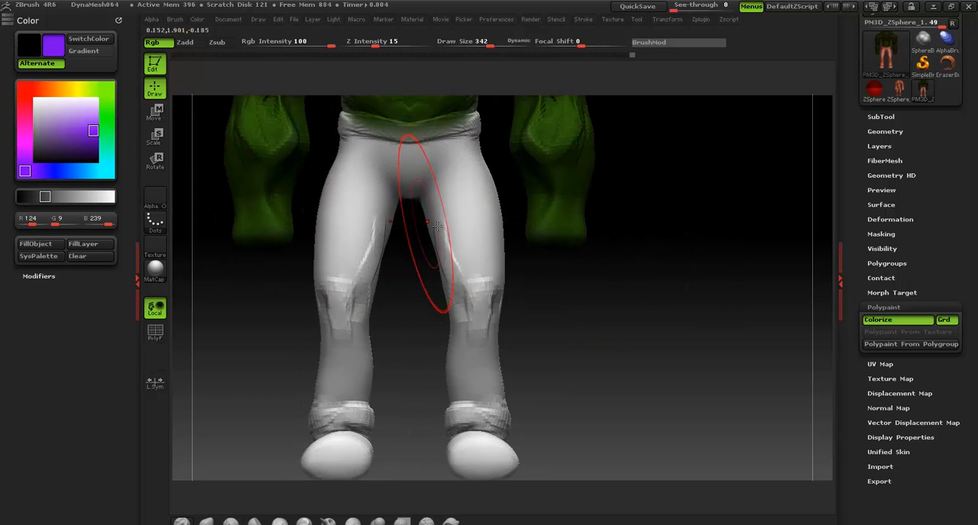
# Reduce the draw size to 120 and paint purple across the crotch and upper thighs of the trousers
pyautogui.moveTo(600, 251)
pyautogui.mouseDown()
pyautogui.moveTo(534, 348)
pyautogui.moveTo(530, 310)
pyautogui.moveTo(513, 309)
pyautogui.mouseUp()
pyautogui.press('s')
pyautogui.moveTo(478, 206)
pyautogui.mouseDown()
pyautogui.moveTo(405, 157)
pyautogui.moveTo(461, 158)
pyautogui.mouseUp()
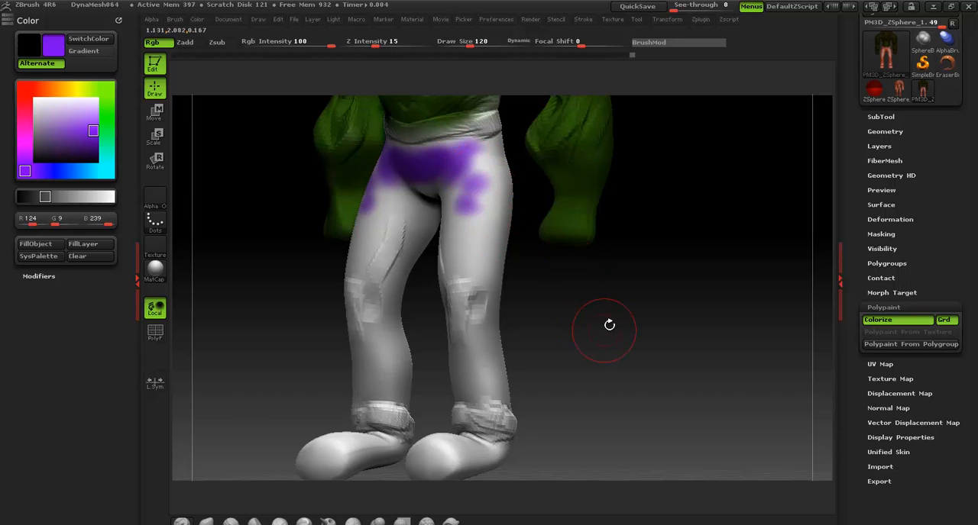
# Mask the feet and legs up to the waistband
pyautogui.moveTo(609, 326)
pyautogui.keyDown('shift'); pyautogui.mouseDown()
pyautogui.moveTo(596, 331)
pyautogui.moveTo(576, 284)
pyautogui.moveTo(453, 308)
pyautogui.mouseUp(); pyautogui.keyUp('shift')
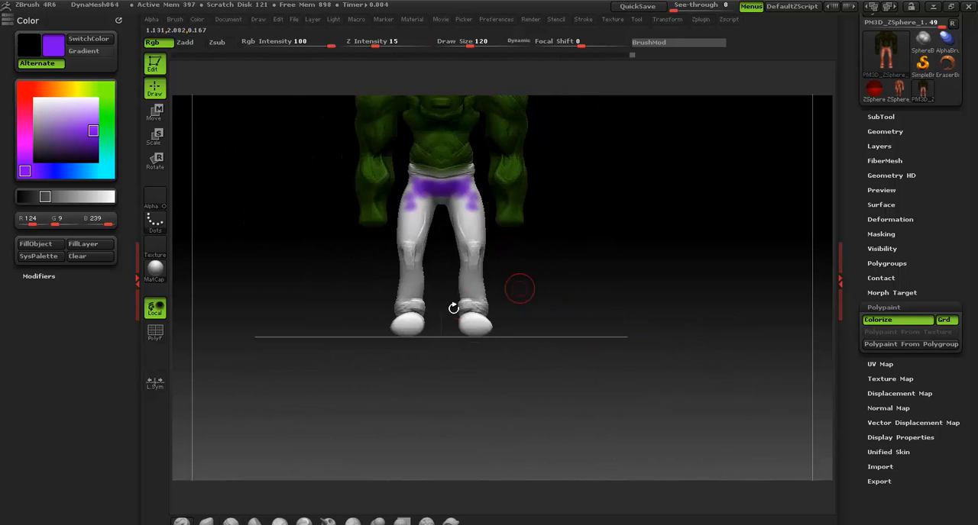
pyautogui.keyDown('ctrl'); pyautogui.moveTo(372, 354); pyautogui.dragTo(446, 292); pyautogui.keyUp('ctrl')
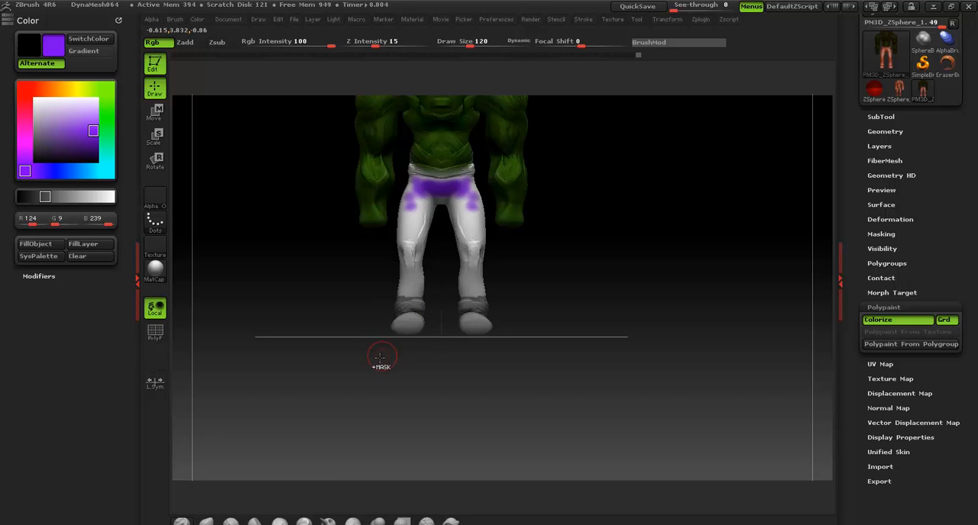
pyautogui.keyDown('ctrl'); pyautogui.moveTo(400, 334); pyautogui.dragTo(488, 169); pyautogui.keyUp('ctrl')
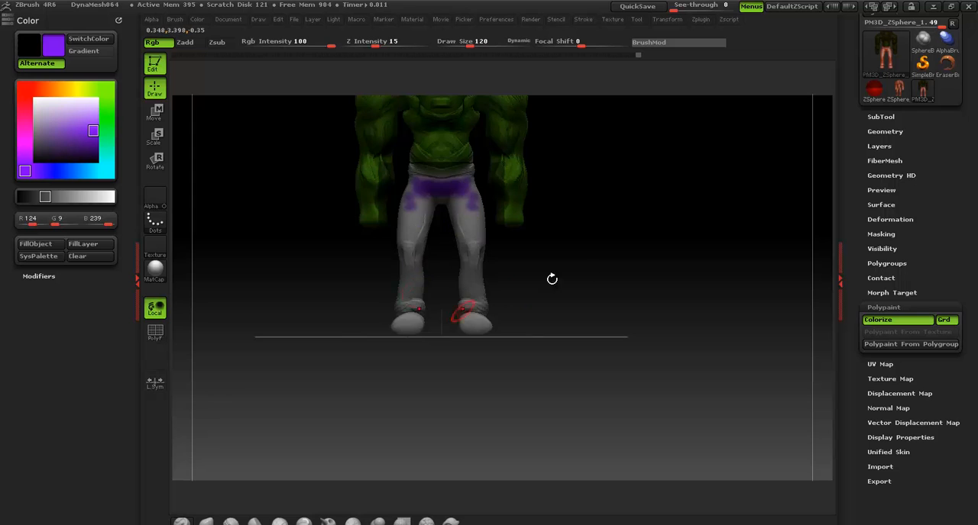
# Extend the mask over the waistband at the front and back of the trousers and invert it to protect the upper body
pyautogui.moveTo(553, 280)
pyautogui.mouseDown()
pyautogui.moveTo(591, 269)
pyautogui.moveTo(428, 209)
pyautogui.mouseUp()
pyautogui.keyDown('ctrl'); pyautogui.moveTo(339, 142); pyautogui.dragTo(393, 241); pyautogui.keyUp('ctrl')
pyautogui.keyDown('ctrl'); pyautogui.keyDown('alt'); pyautogui.moveTo(597, 151); pyautogui.dragTo(510, 154); pyautogui.keyUp('alt'); pyautogui.keyUp('ctrl')
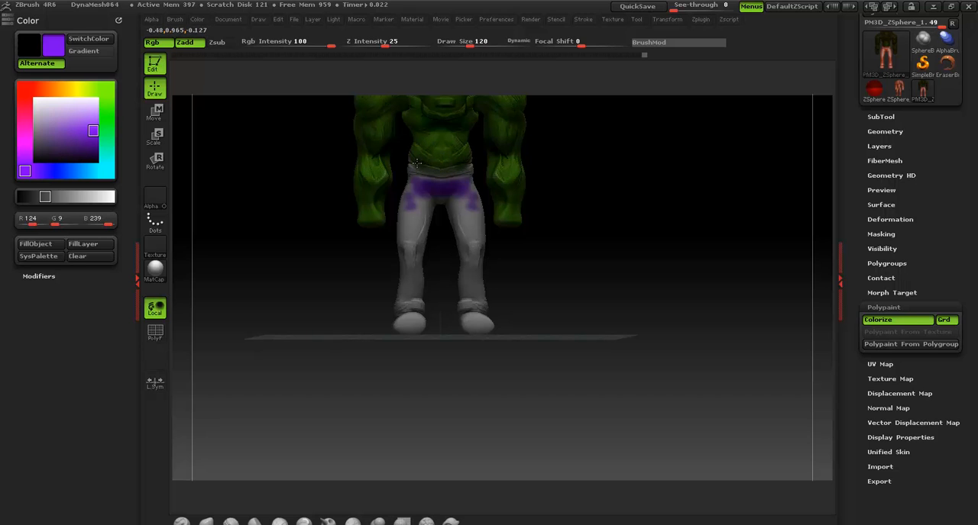
pyautogui.moveTo(600, 163); pyautogui.dragTo(475, 170)
pyautogui.keyDown('alt'); pyautogui.moveTo(574, 219); pyautogui.dragTo(527, 244); pyautogui.keyUp('alt')
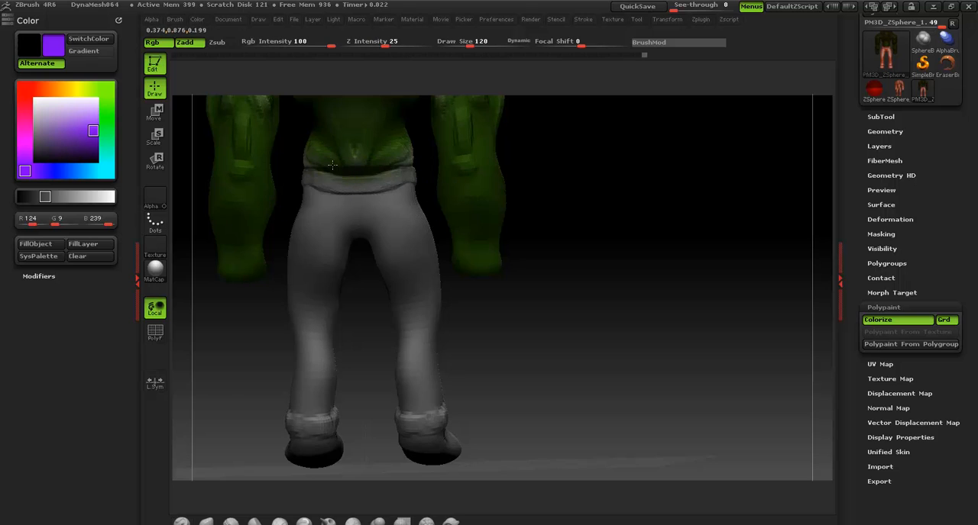
pyautogui.keyDown('ctrl'); pyautogui.keyDown('alt'); pyautogui.moveTo(339, 167); pyautogui.dragTo(306, 161); pyautogui.keyUp('alt'); pyautogui.keyUp('ctrl')
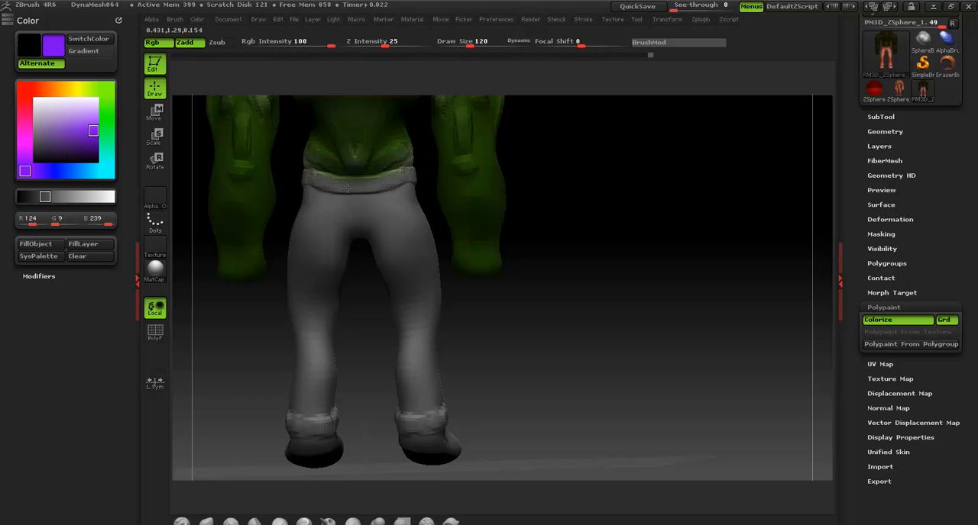
pyautogui.keyDown('ctrl'); pyautogui.click(626, 175); pyautogui.keyUp('ctrl')
# Fill the unmasked legs and feet with purple
pyautogui.moveTo(644, 275)
pyautogui.mouseDown()
pyautogui.moveTo(655, 268)
pyautogui.moveTo(646, 269)
pyautogui.mouseUp()
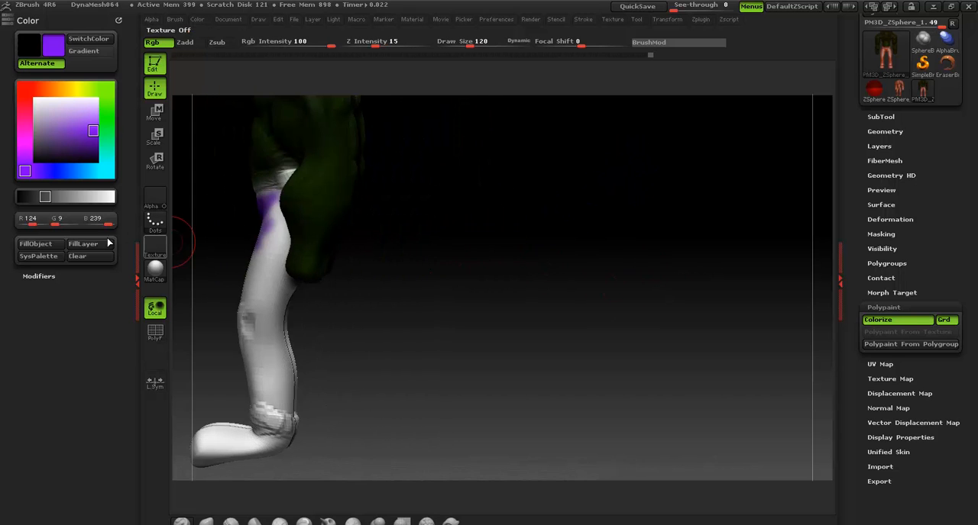
pyautogui.click(42, 246)
pyautogui.moveTo(464, 251); pyautogui.dragTo(557, 255)
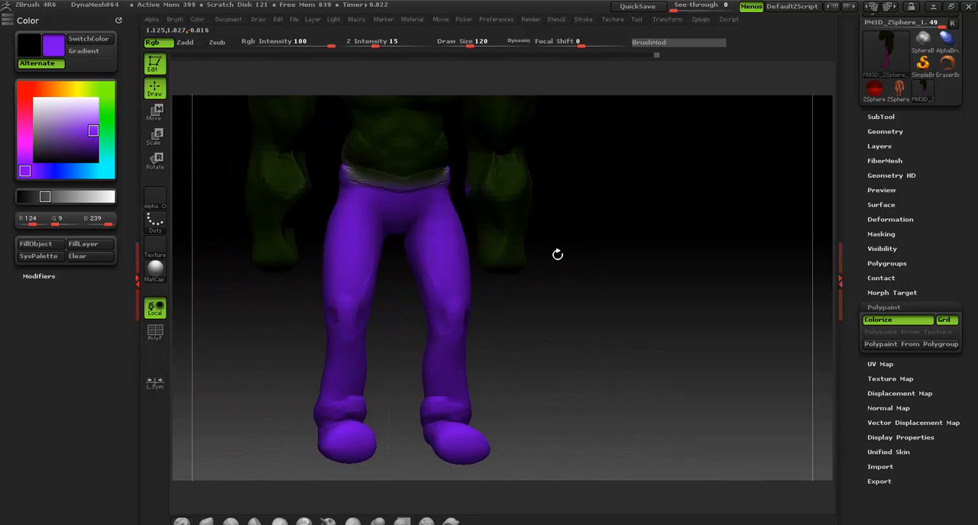
# Set the paint color to black with RGB values 0, 0, 0 and clear the mask
pyautogui.moveTo(299, 180); pyautogui.dragTo(252, 175)
pyautogui.moveTo(54, 143); pyautogui.dragTo(53, 161)
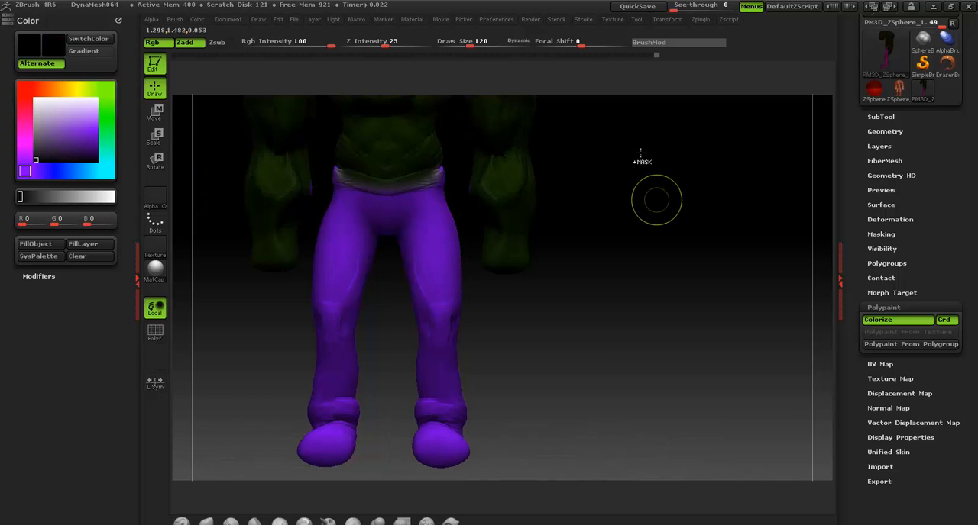
pyautogui.keyDown('ctrl'); pyautogui.moveTo(655, 202); pyautogui.dragTo(650, 233); pyautogui.keyUp('ctrl')
pyautogui.moveTo(603, 320); pyautogui.dragTo(585, 334)
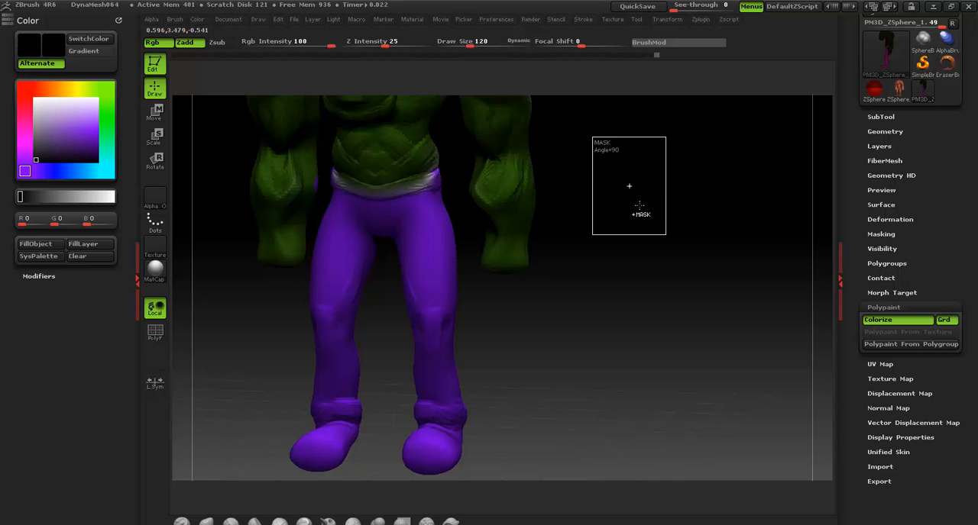
pyautogui.keyDown('ctrl'); pyautogui.moveTo(639, 205); pyautogui.dragTo(642, 208); pyautogui.keyUp('ctrl')
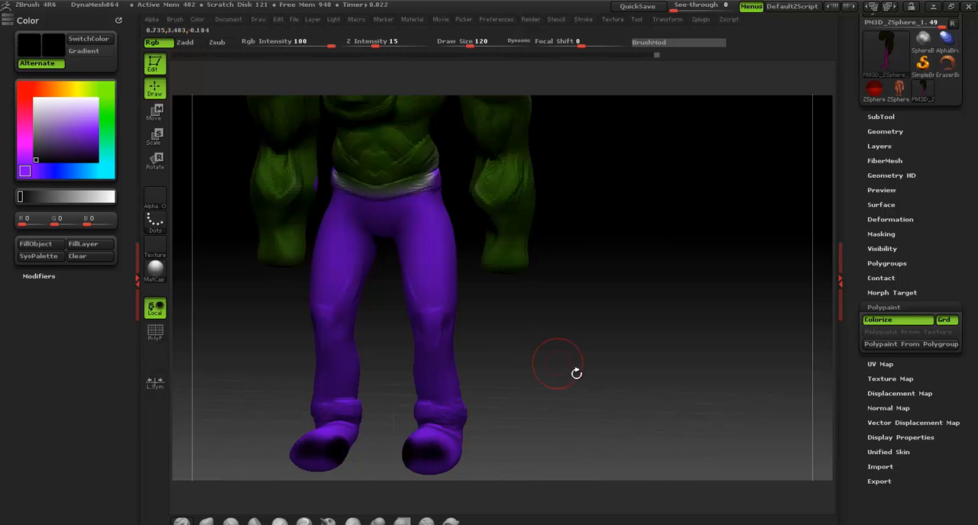
# Paint both feet black up to the trouser cuffs, including the sides and soles
pyautogui.moveTo(573, 375); pyautogui.dragTo(424, 321)
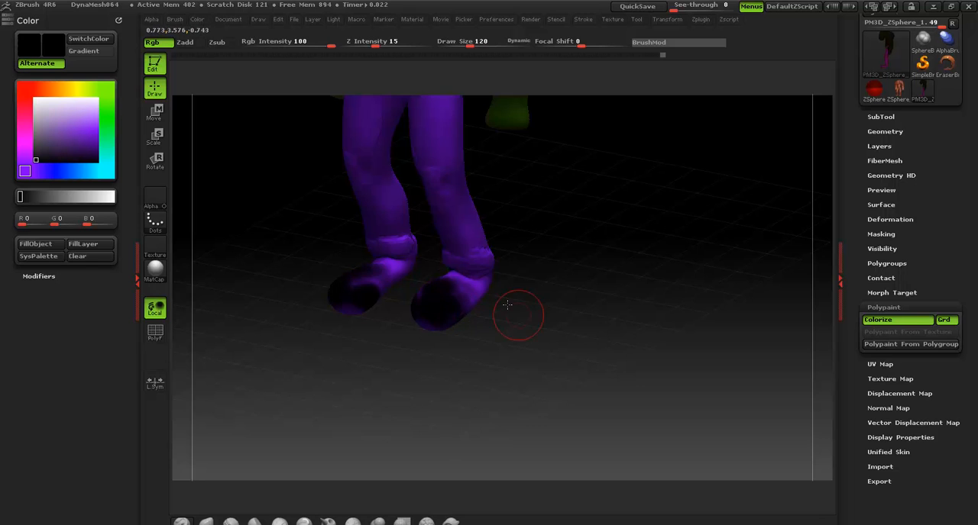
pyautogui.moveTo(507, 304); pyautogui.dragTo(454, 315)
pyautogui.moveTo(585, 278); pyautogui.dragTo(380, 301)
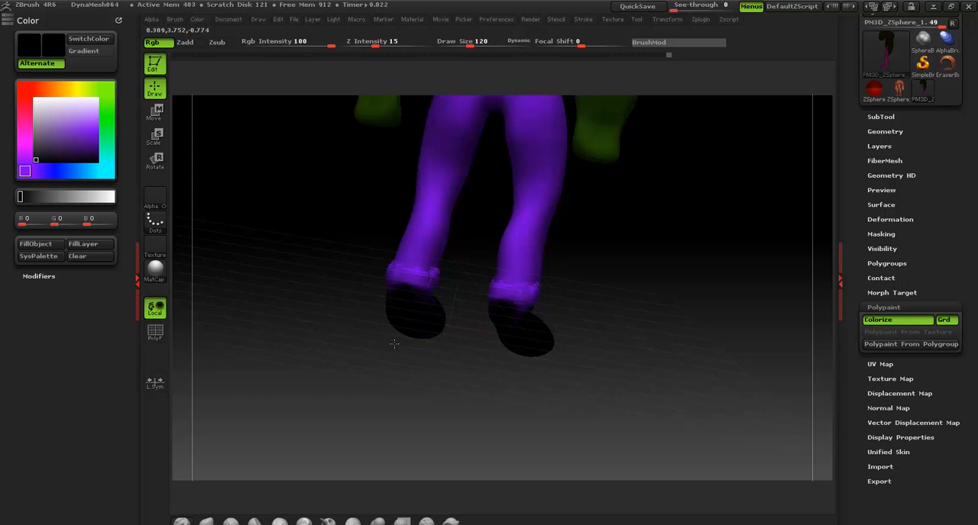
pyautogui.moveTo(394, 345); pyautogui.dragTo(460, 289)
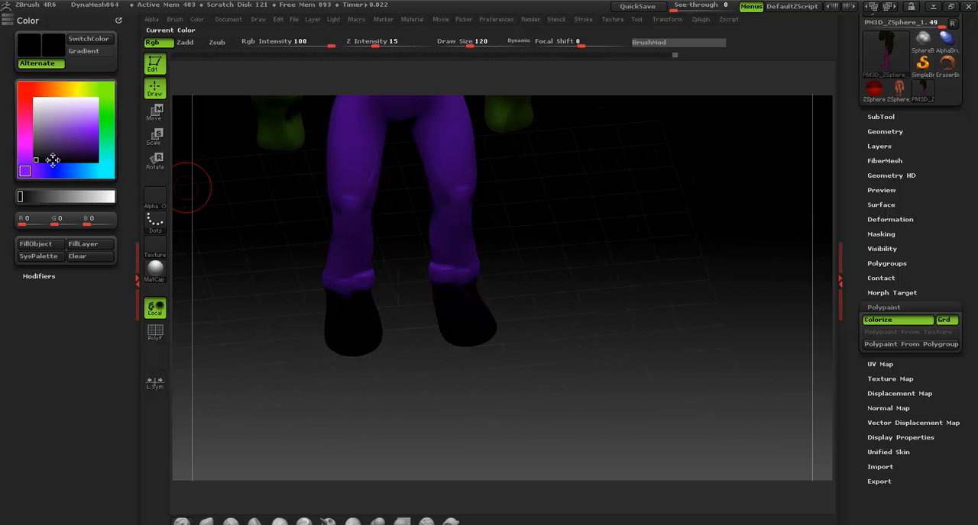
# Set the paint color to gray with RGB values 133, 133, 133 and dab a highlight on the toe of each foot
pyautogui.moveTo(48, 197); pyautogui.dragTo(67, 197)
pyautogui.moveTo(356, 333); pyautogui.dragTo(375, 327)
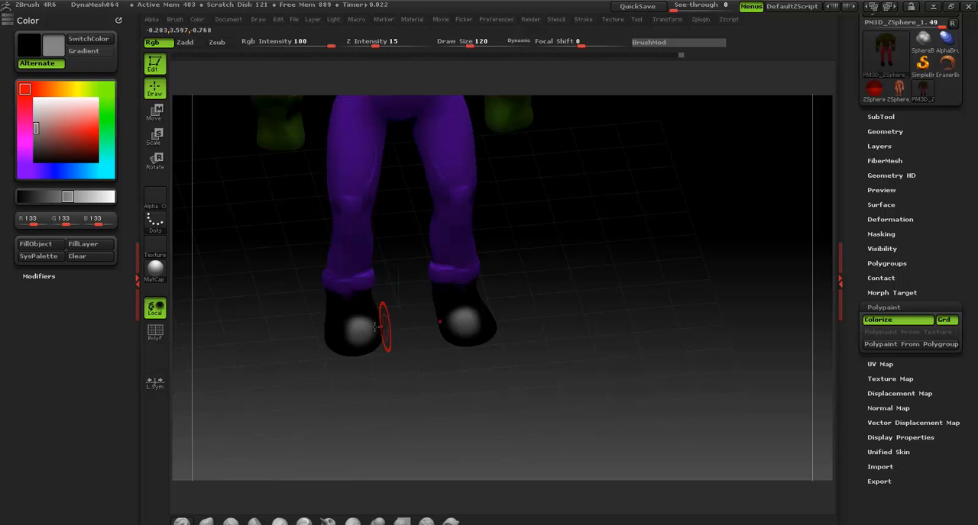
pyautogui.keyDown('shift'); pyautogui.moveTo(586, 243); pyautogui.dragTo(583, 224); pyautogui.keyUp('shift')
pyautogui.keyDown('alt'); pyautogui.moveTo(547, 262); pyautogui.dragTo(592, 264); pyautogui.keyUp('alt')
# Turn on Zadd, set the color to blue with RGB values 17, 8, 202 and the draw size to 84, and paint hair strokes over the scalp
pyautogui.keyDown('alt'); pyautogui.moveTo(624, 175); pyautogui.dragTo(568, 367); pyautogui.keyUp('alt')
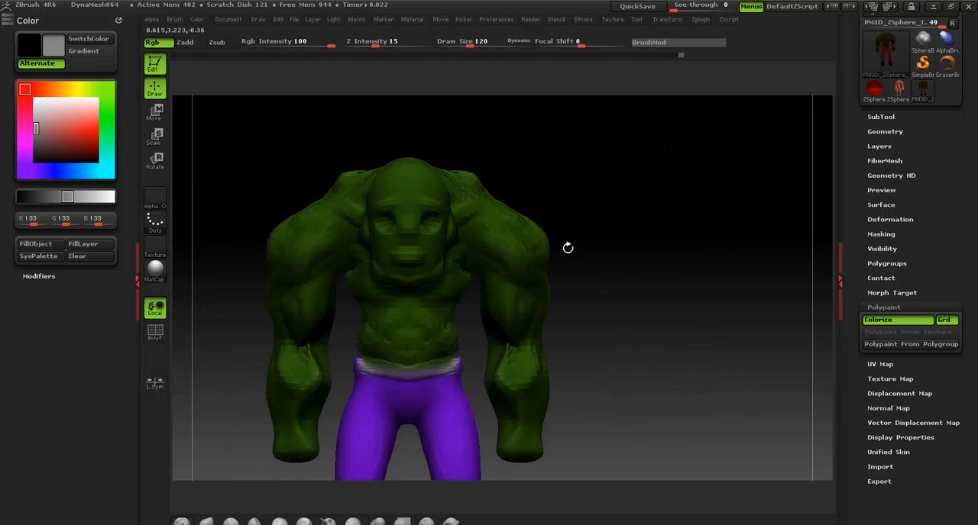
pyautogui.moveTo(575, 150); pyautogui.dragTo(607, 176)
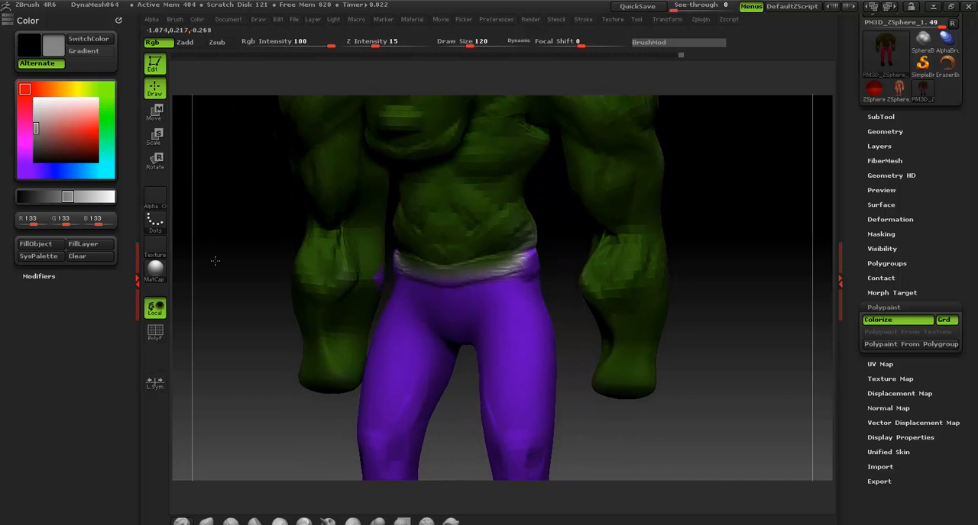
pyautogui.keyDown('alt'); pyautogui.moveTo(224, 130); pyautogui.dragTo(246, 123); pyautogui.keyUp('alt')
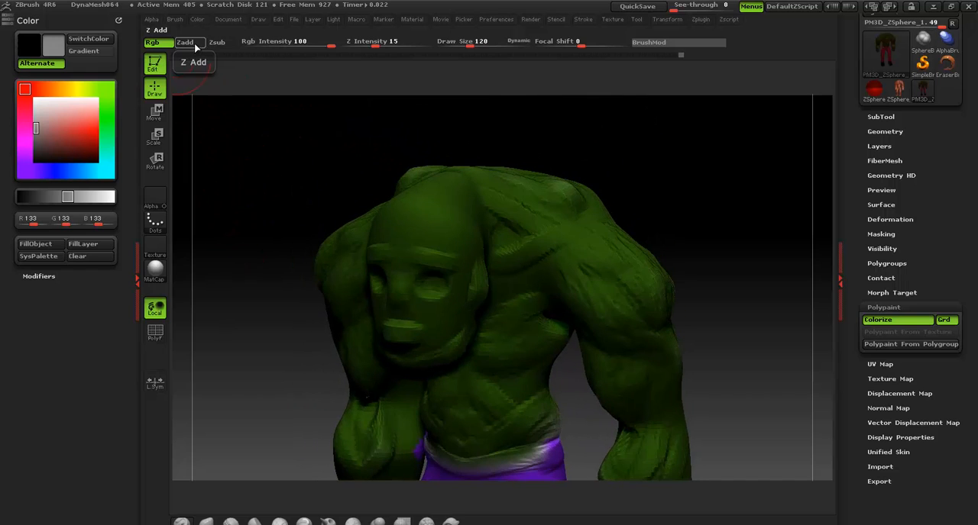
pyautogui.click(195, 45)
pyautogui.click(53, 172)
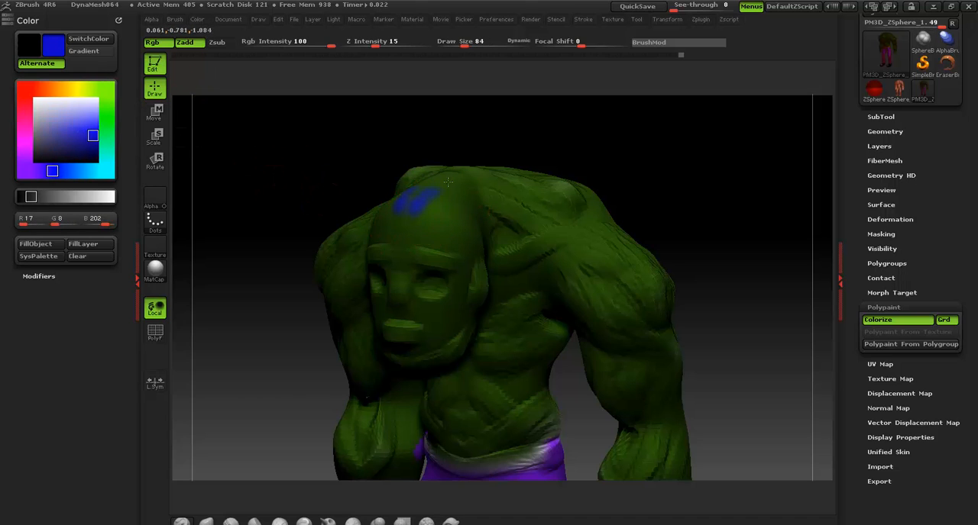
pyautogui.moveTo(503, 124); pyautogui.dragTo(446, 174)
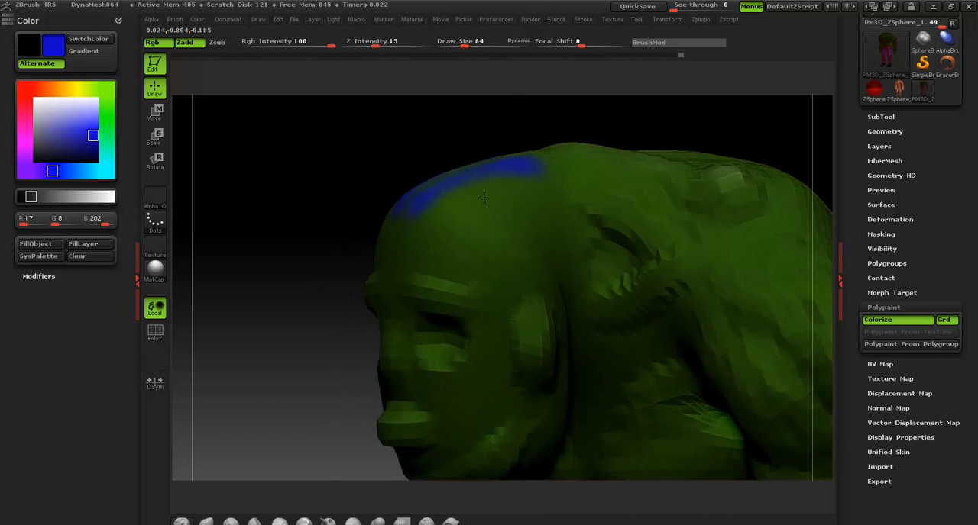
# Raise the Z intensity to 34 and cover the top and sides of the head with raised blue hair
pyautogui.press('space')
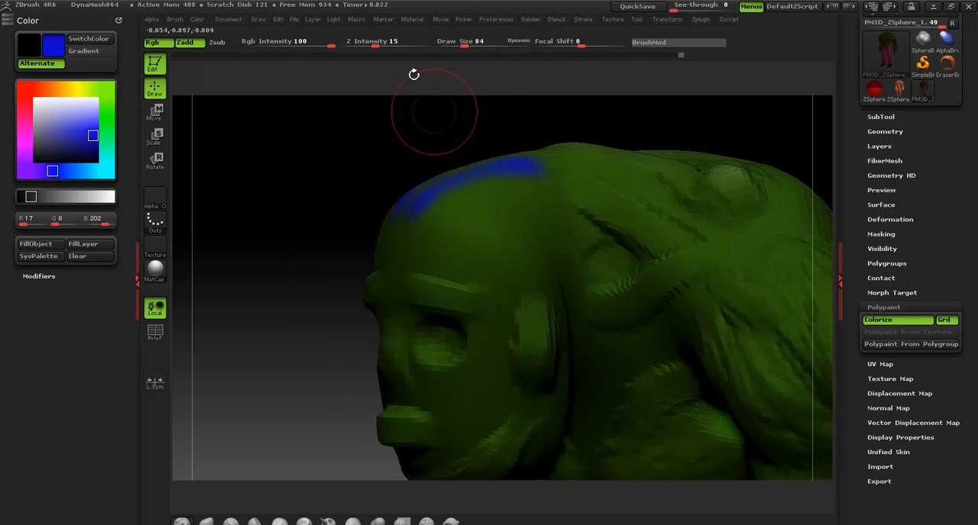
pyautogui.moveTo(376, 44); pyautogui.dragTo(393, 44)
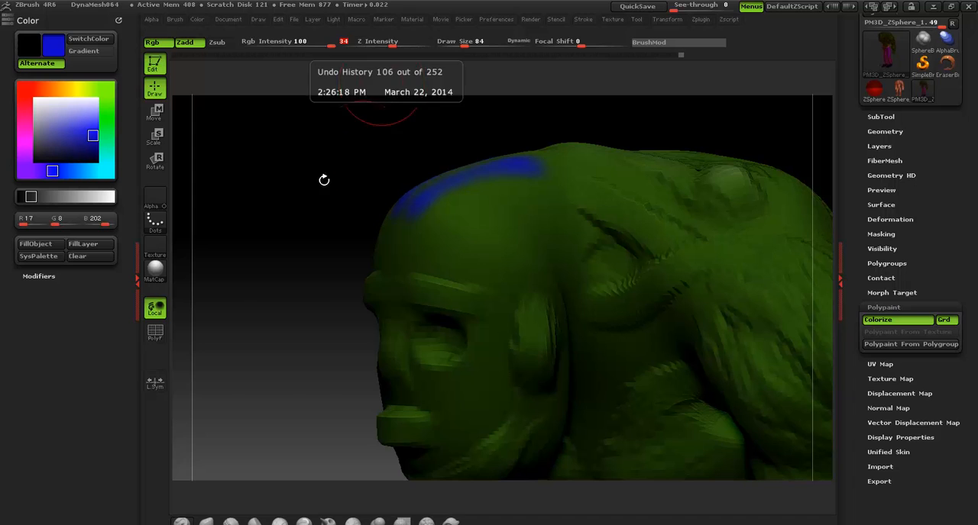
pyautogui.press('space')
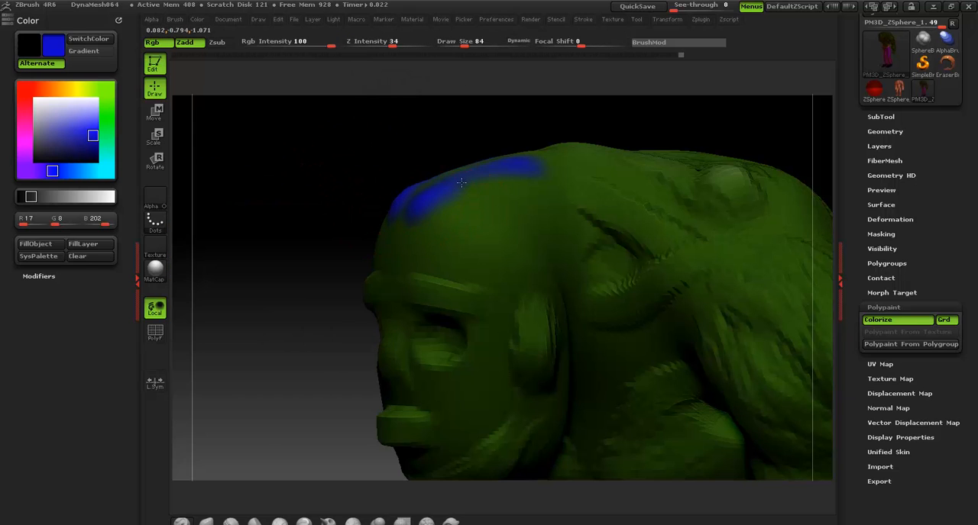
pyautogui.moveTo(461, 183); pyautogui.dragTo(530, 167)
pyautogui.moveTo(444, 235)
pyautogui.mouseDown()
pyautogui.moveTo(511, 200)
pyautogui.moveTo(434, 215)
pyautogui.mouseUp()
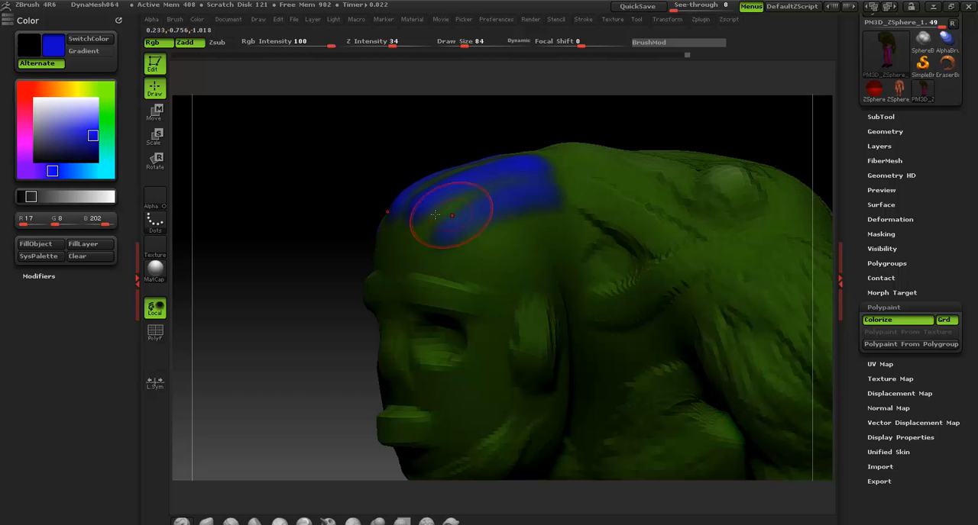
pyautogui.moveTo(484, 250); pyautogui.dragTo(561, 219)
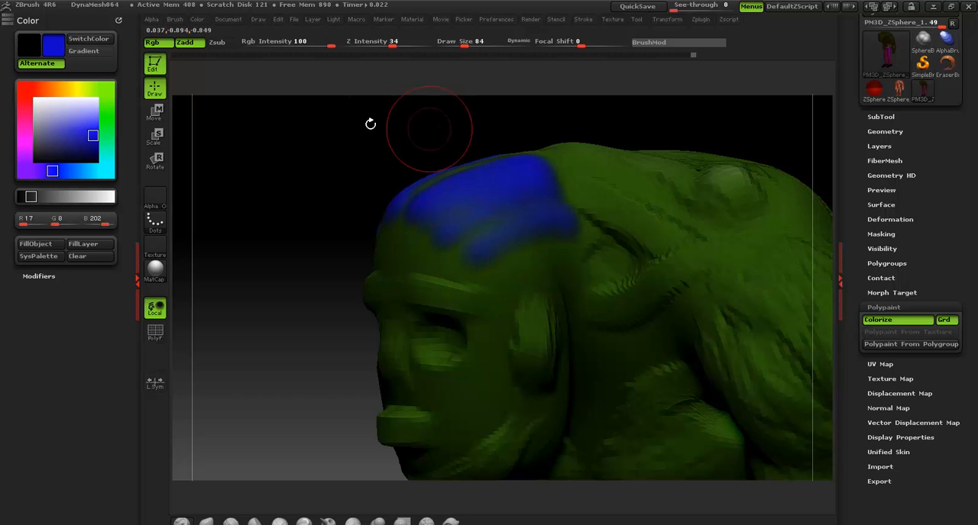
pyautogui.moveTo(370, 124); pyautogui.dragTo(487, 109)
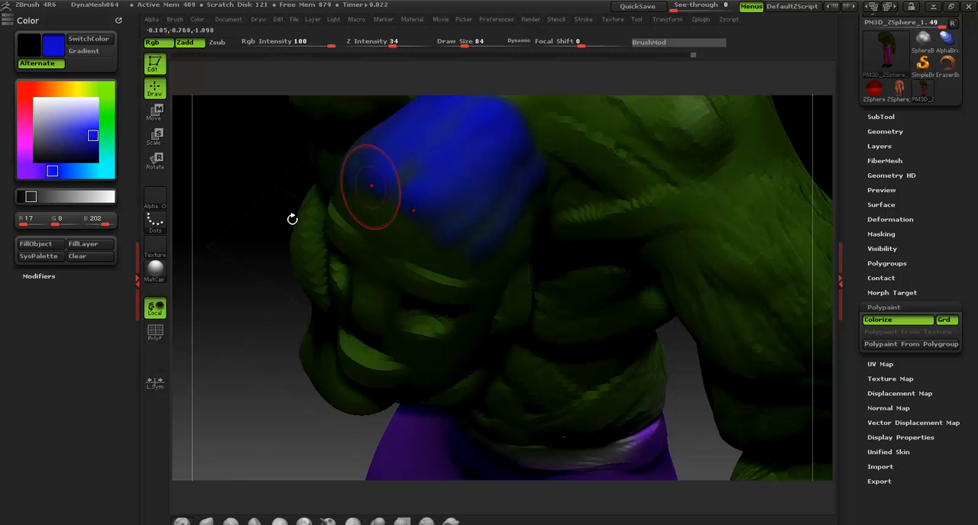
# Subdivide the character's mesh for finer surface and paint detail
pyautogui.moveTo(221, 247); pyautogui.dragTo(660, 166)
pyautogui.hotkey('ctrl', 'd')
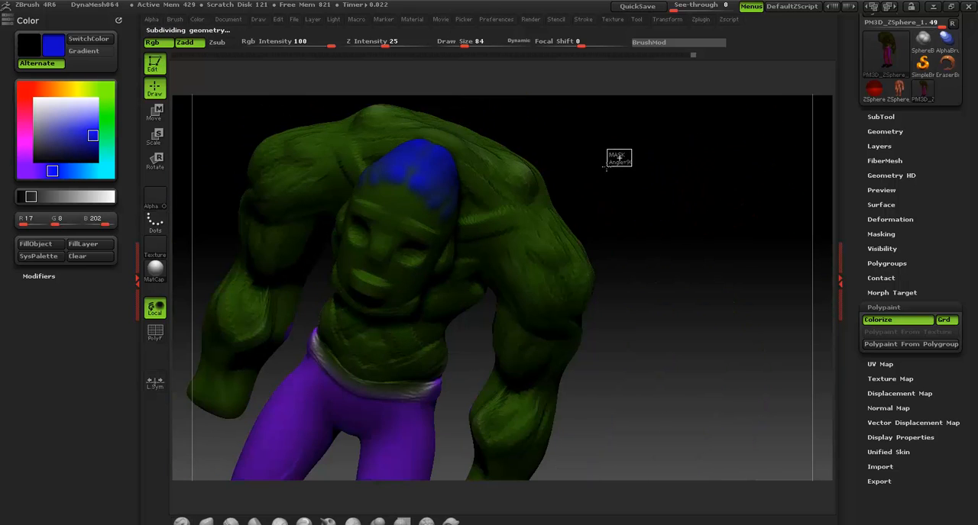
pyautogui.moveTo(607, 150); pyautogui.dragTo(527, 140)
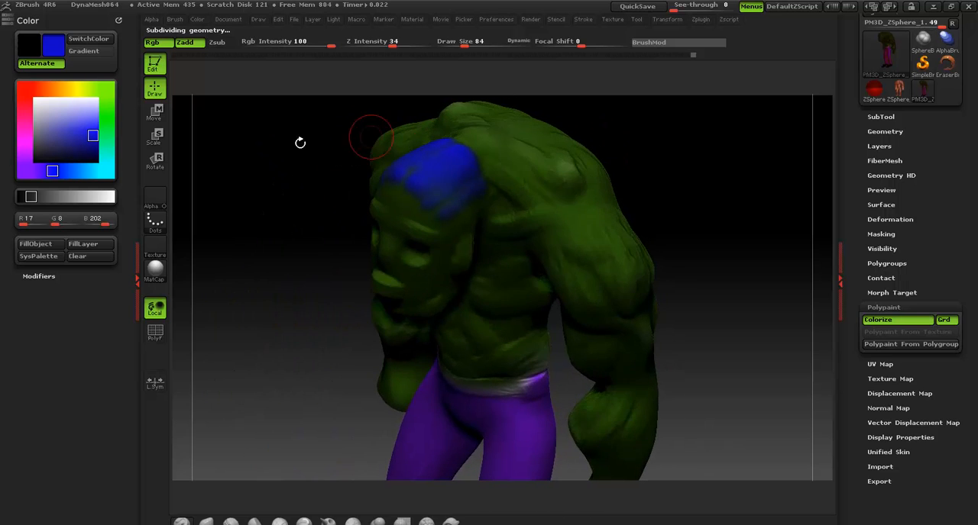
pyautogui.keyDown('alt'); pyautogui.moveTo(299, 142); pyautogui.dragTo(432, 171); pyautogui.keyUp('alt')
pyautogui.moveTo(291, 183); pyautogui.dragTo(262, 183)
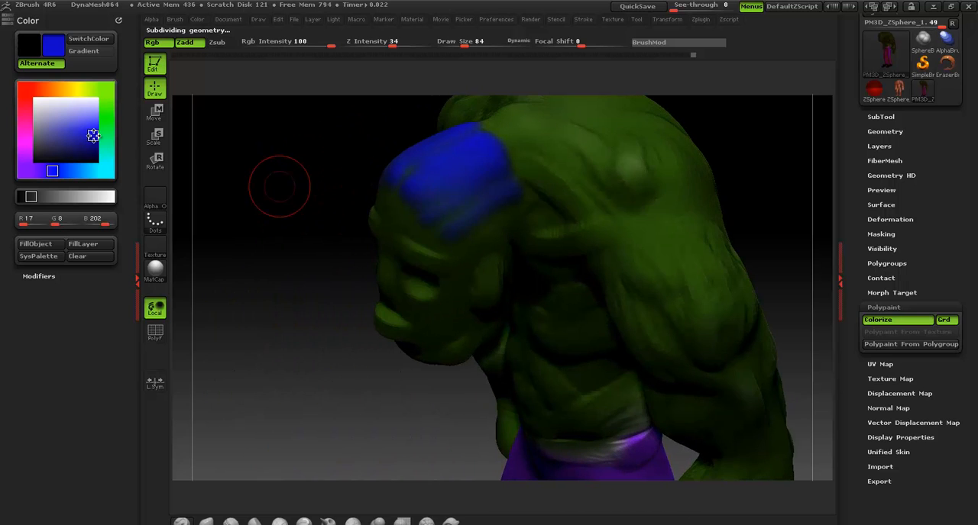
# Set the color to lighter blue with RGB values 68, 59, 250, reduce the draw size to 34, and paint raised strands through the hair
pyautogui.moveTo(93, 135); pyautogui.dragTo(94, 122)
pyautogui.moveTo(466, 195); pyautogui.dragTo(456, 201)
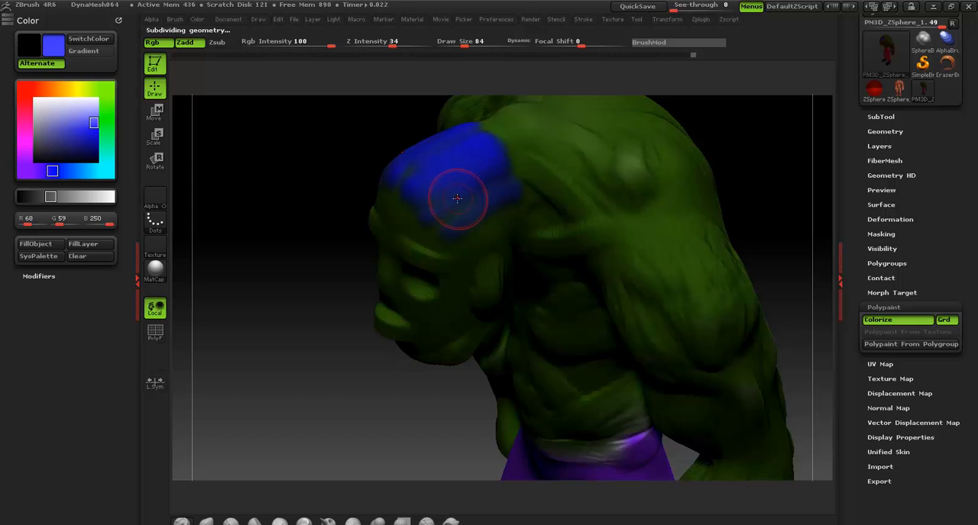
pyautogui.press('[')
pyautogui.press('[')
pyautogui.press('s')
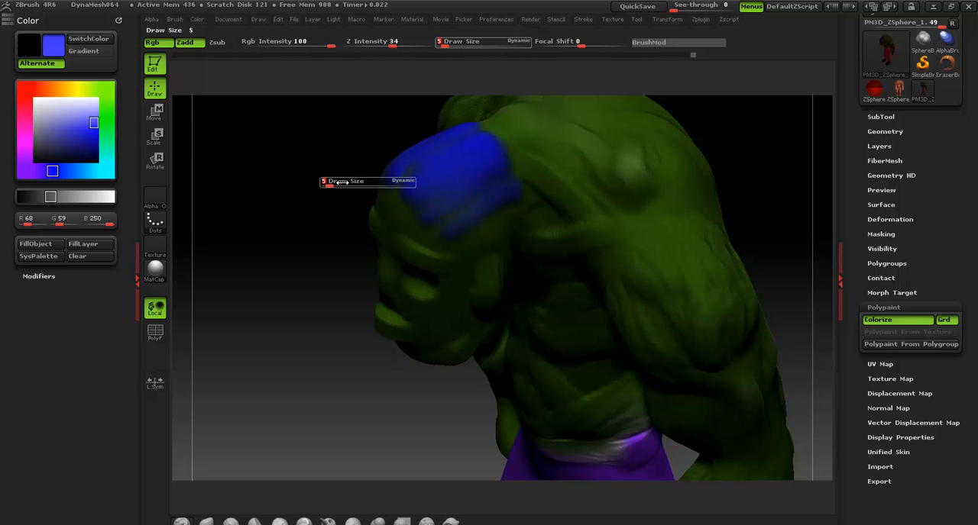
pyautogui.write('5')
pyautogui.press('Return')
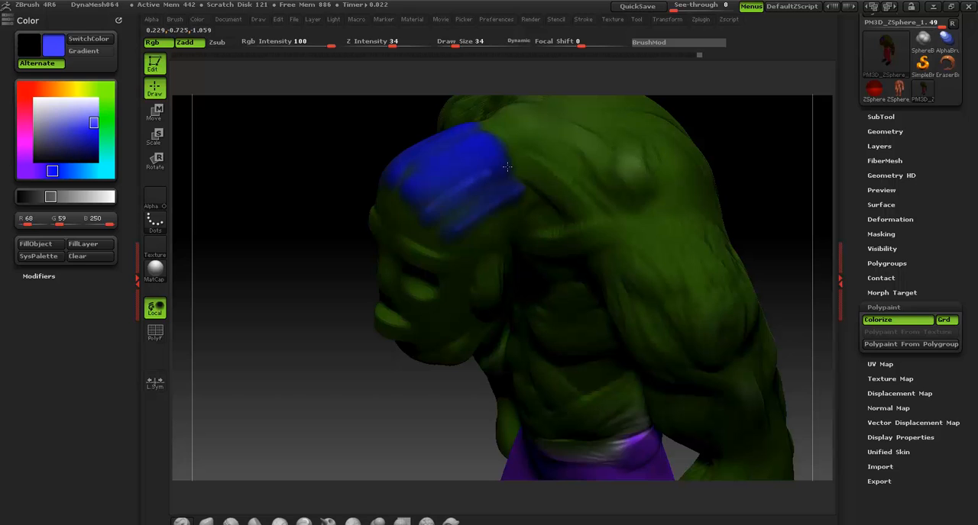
pyautogui.moveTo(424, 189)
pyautogui.mouseDown()
pyautogui.moveTo(459, 153)
pyautogui.moveTo(388, 168)
pyautogui.moveTo(489, 174)
pyautogui.mouseUp()
# Paint light blue eyebrows above both eyes and go over them with darker blue, RGB values 17, 7, 217
pyautogui.moveTo(262, 244)
pyautogui.mouseDown()
pyautogui.moveTo(592, 204)
pyautogui.moveTo(633, 186)
pyautogui.moveTo(479, 254)
pyautogui.mouseUp()
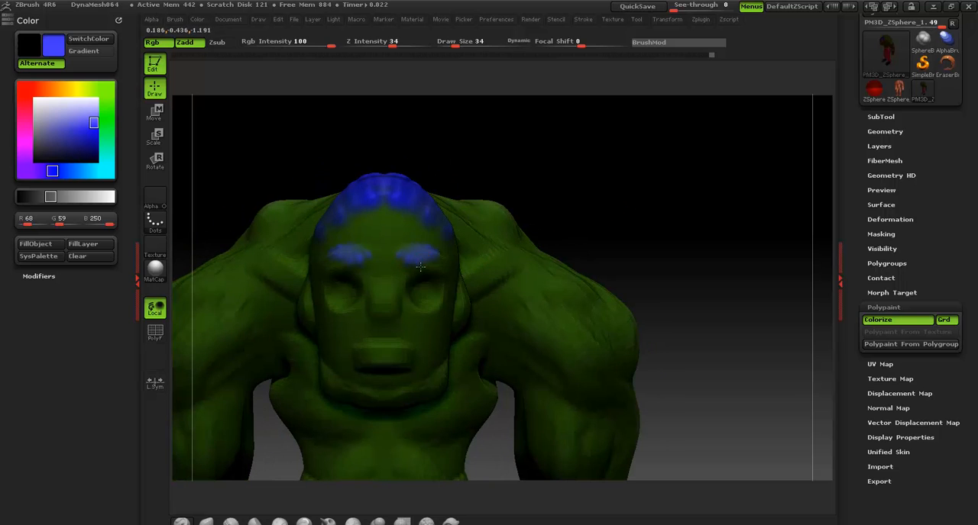
pyautogui.moveTo(530, 226); pyautogui.dragTo(498, 254)
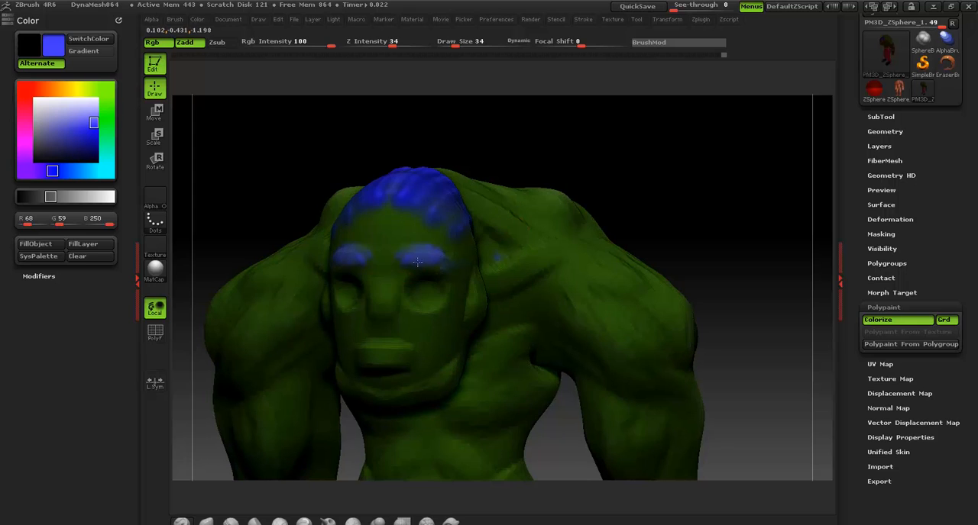
pyautogui.keyDown('alt'); pyautogui.moveTo(588, 158); pyautogui.dragTo(624, 207); pyautogui.keyUp('alt')
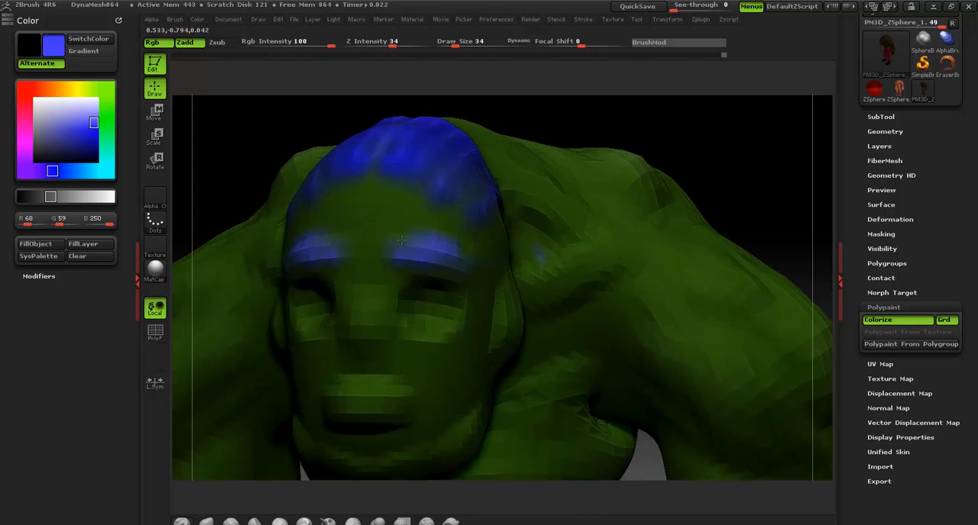
pyautogui.click(93, 133)
pyautogui.moveTo(399, 256)
pyautogui.mouseDown()
pyautogui.moveTo(430, 236)
pyautogui.moveTo(465, 268)
pyautogui.mouseUp()
# Paint a raised blue beard along the chin and jawline up to the ears
pyautogui.moveTo(715, 137)
pyautogui.keyDown('alt'); pyautogui.mouseDown()
pyautogui.moveTo(662, 111)
pyautogui.moveTo(672, 138)
pyautogui.moveTo(688, 137)
pyautogui.mouseUp(); pyautogui.keyUp('alt')
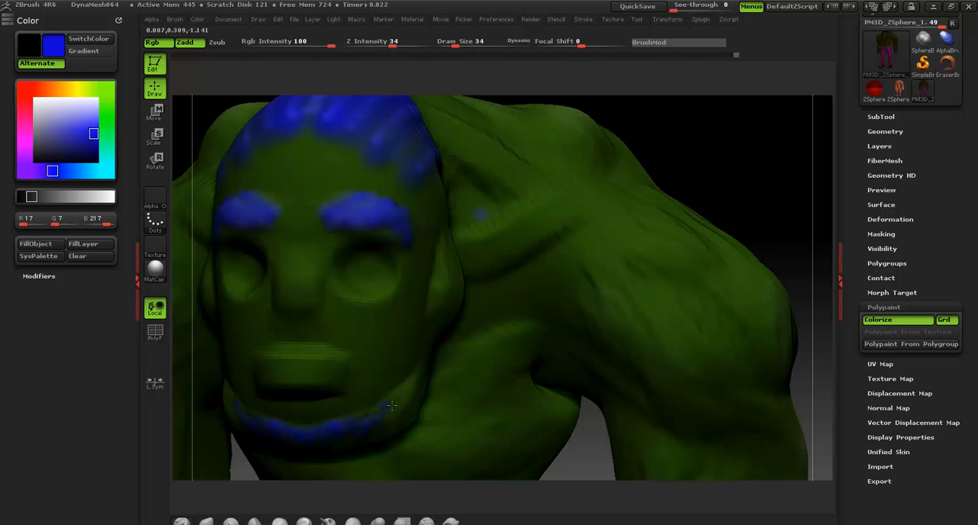
pyautogui.moveTo(789, 150); pyautogui.dragTo(391, 372)
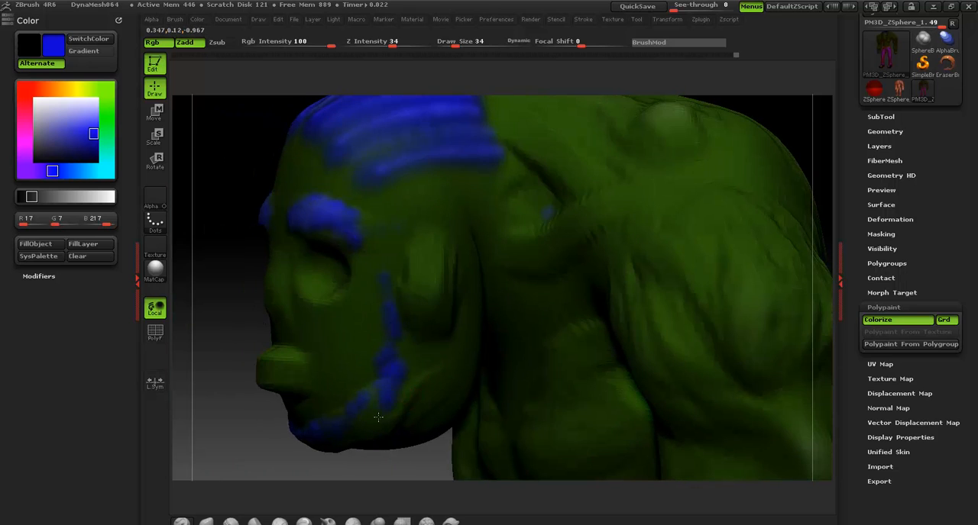
pyautogui.moveTo(259, 407); pyautogui.dragTo(325, 384)
pyautogui.keyDown('alt'); pyautogui.moveTo(764, 145); pyautogui.dragTo(645, 107); pyautogui.keyUp('alt')
pyautogui.moveTo(669, 155); pyautogui.dragTo(615, 180)
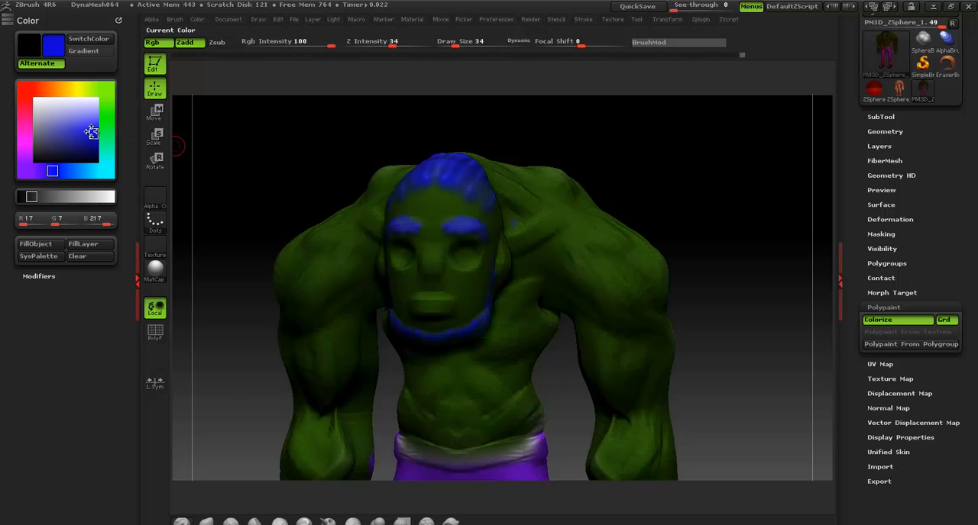
# Paint the eyeballs white and add red pupils with RGB values 255, 0, 11
pyautogui.moveTo(92, 130)
pyautogui.mouseDown()
pyautogui.moveTo(94, 100)
pyautogui.moveTo(36, 100)
pyautogui.mouseUp()
pyautogui.moveTo(464, 253); pyautogui.dragTo(458, 260)
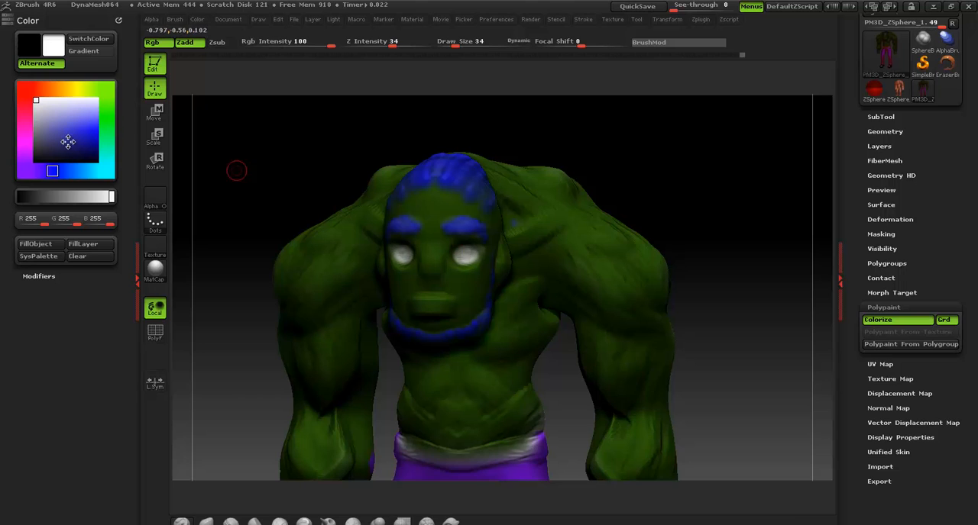
pyautogui.click(25, 97)
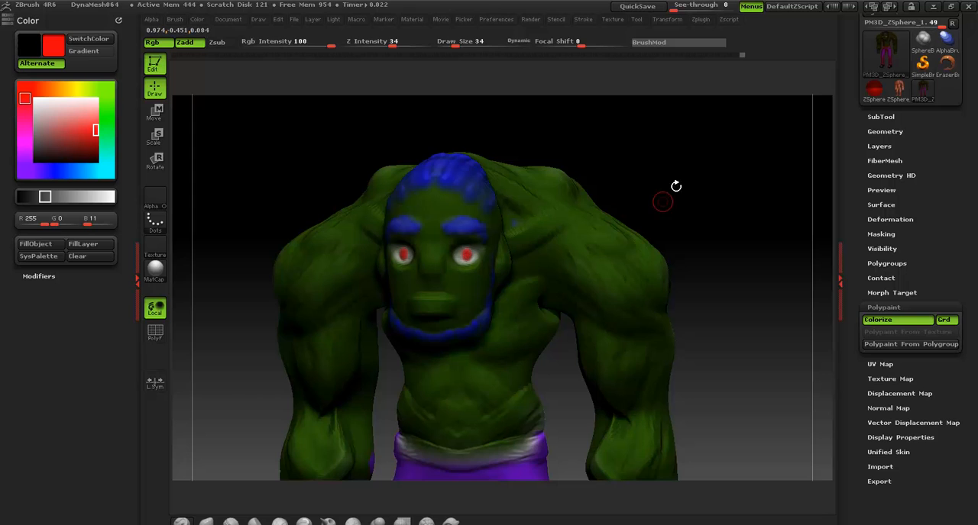
# Set the color to blue with RGB values 0, 85, 255 and paint veins along both upper arms and forearms
pyautogui.moveTo(680, 189)
pyautogui.keyDown('alt'); pyautogui.mouseDown()
pyautogui.moveTo(637, 155)
pyautogui.moveTo(591, 235)
pyautogui.moveTo(630, 174)
pyautogui.moveTo(637, 188)
pyautogui.moveTo(552, 150)
pyautogui.moveTo(537, 165)
pyautogui.moveTo(654, 157)
pyautogui.moveTo(646, 219)
pyautogui.moveTo(685, 219)
pyautogui.moveTo(657, 210)
pyautogui.moveTo(705, 214)
pyautogui.moveTo(478, 148)
pyautogui.mouseUp(); pyautogui.keyUp('alt')
pyautogui.moveTo(88, 169); pyautogui.dragTo(70, 172)
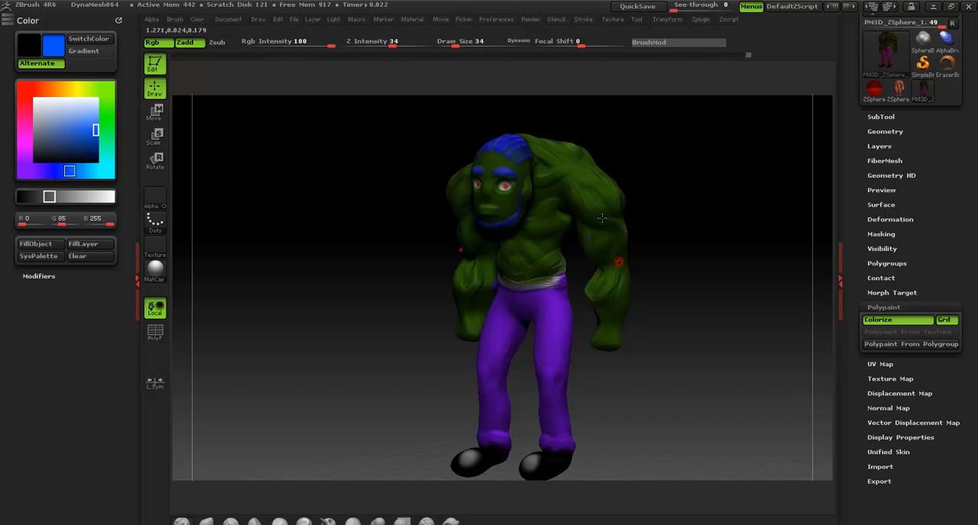
pyautogui.moveTo(617, 252); pyautogui.dragTo(594, 299)
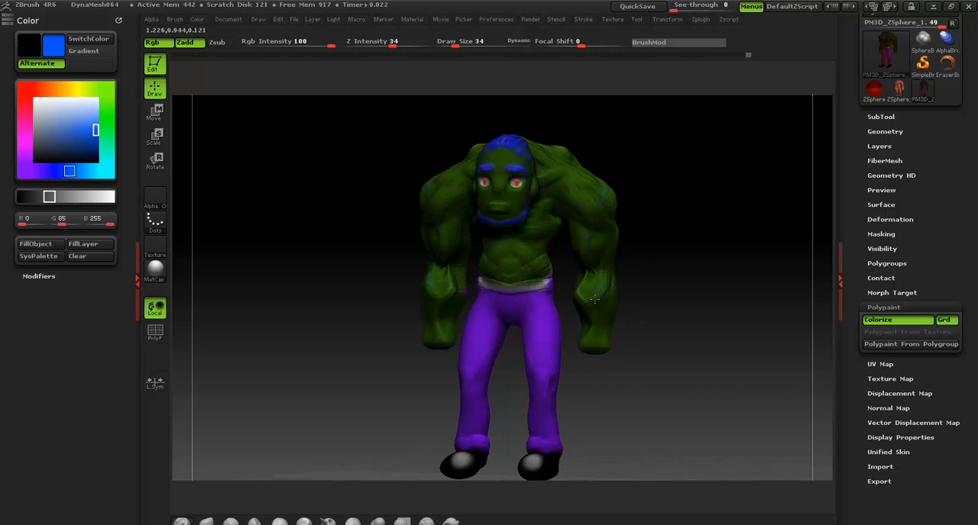
pyautogui.keyDown('alt'); pyautogui.moveTo(673, 309); pyautogui.dragTo(660, 260); pyautogui.keyUp('alt')
pyautogui.keyDown('alt'); pyautogui.moveTo(664, 301); pyautogui.dragTo(629, 318); pyautogui.keyUp('alt')
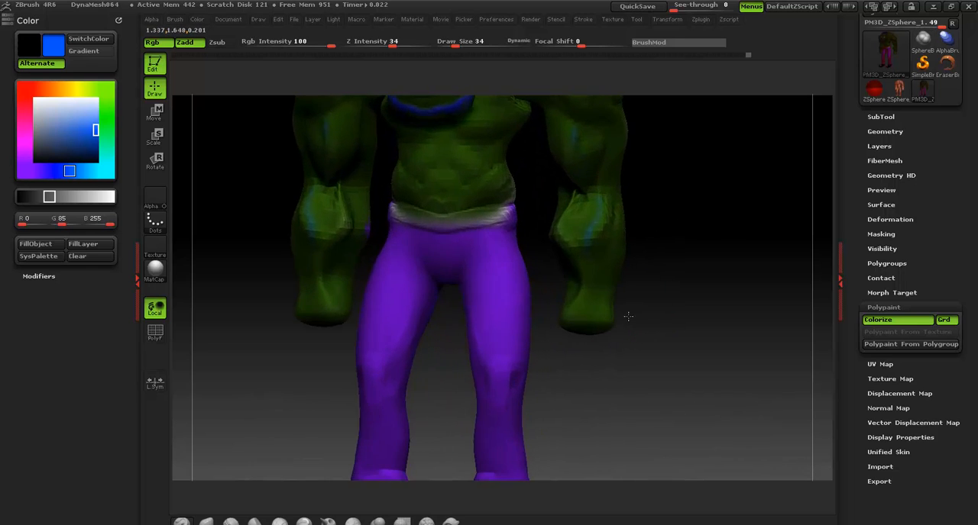
# Paint a green patch, RGB values 53, 191, 5, on one trouser thigh at draw size 70 and outline it in black at draw size 30
pyautogui.click(106, 108)
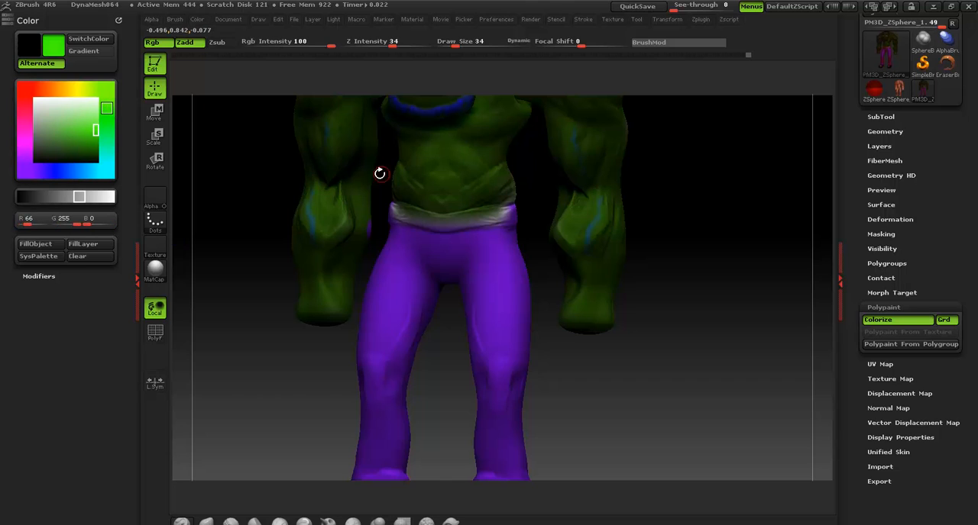
pyautogui.moveTo(90, 140); pyautogui.dragTo(93, 137)
pyautogui.click(93, 138)
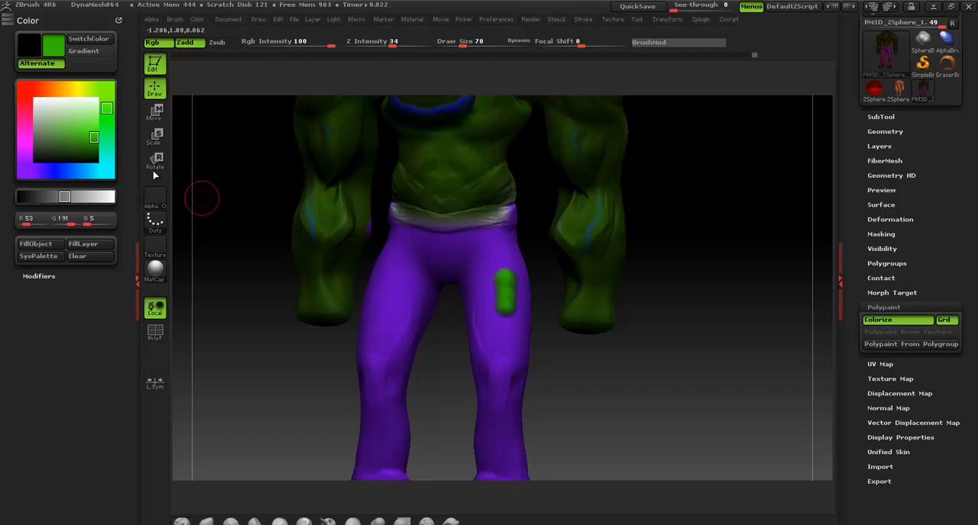
pyautogui.click(35, 159)
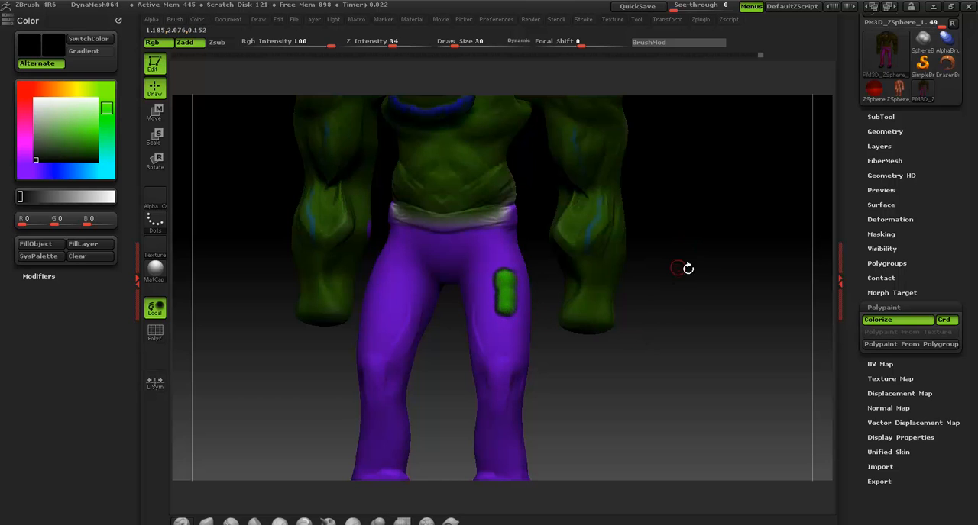
pyautogui.keyDown('alt'); pyautogui.moveTo(688, 269); pyautogui.dragTo(622, 194); pyautogui.keyUp('alt')
pyautogui.moveTo(635, 236); pyautogui.dragTo(672, 263)
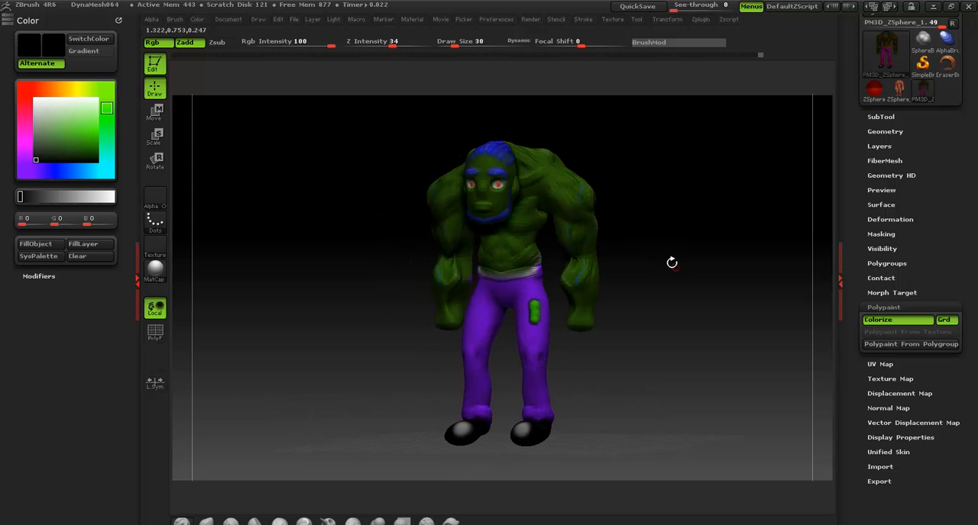
# Create a new texture map for the character and try to turn the texture on
pyautogui.click(887, 307)
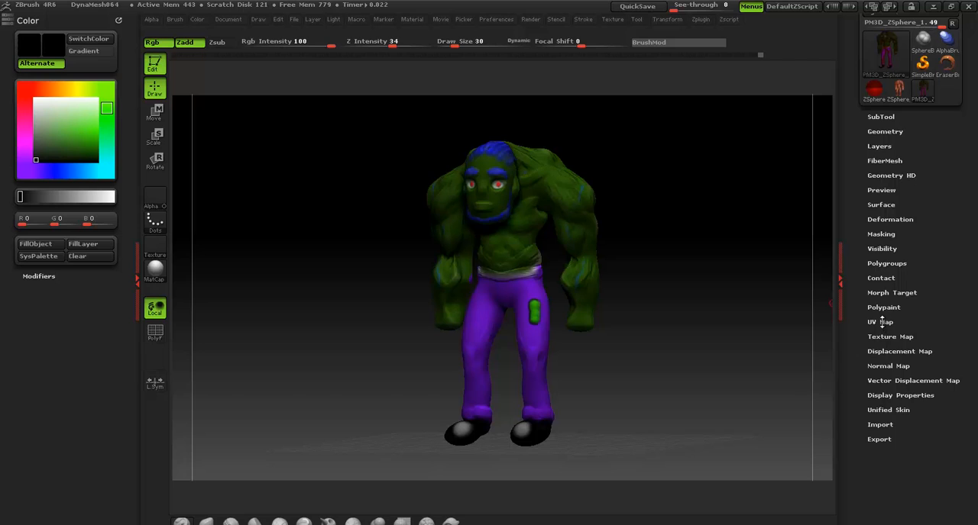
pyautogui.click(883, 321)
pyautogui.scroll(-5, 879, 267)
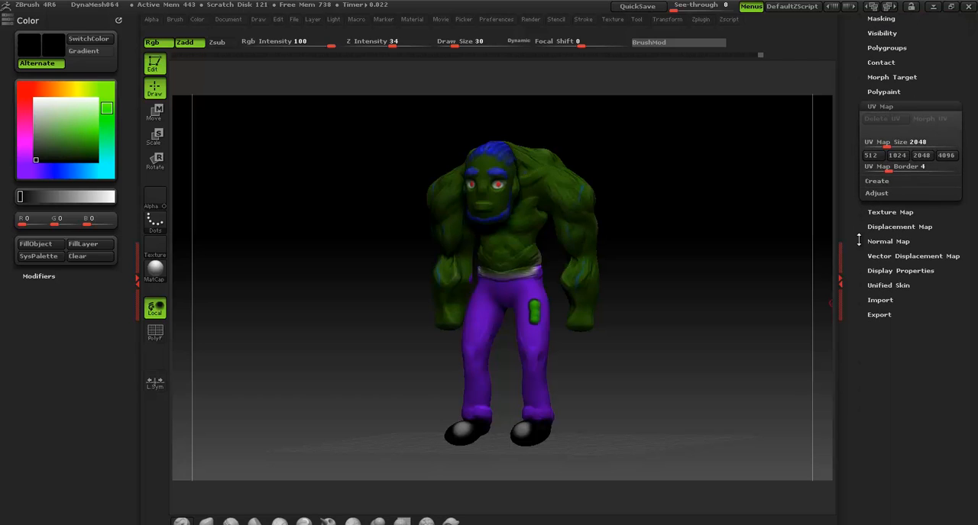
pyautogui.click(901, 141)
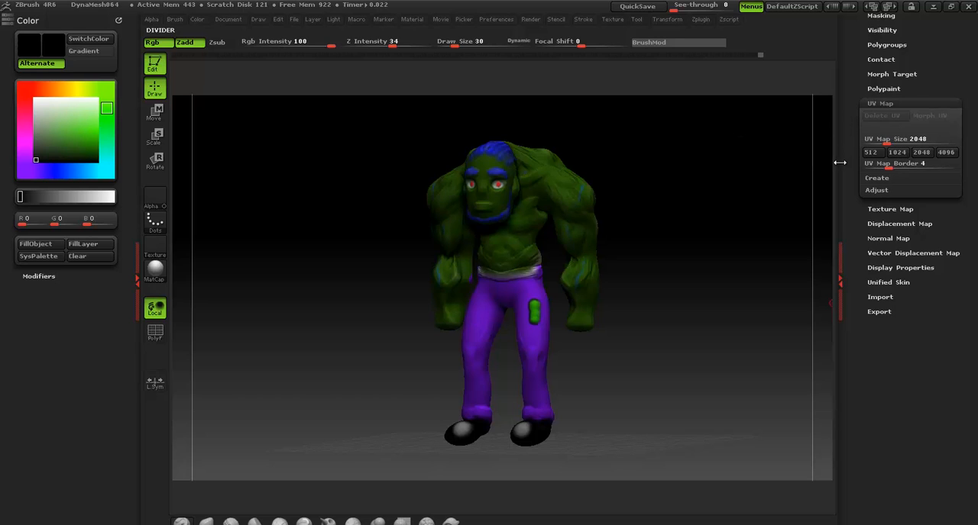
pyautogui.click(887, 209)
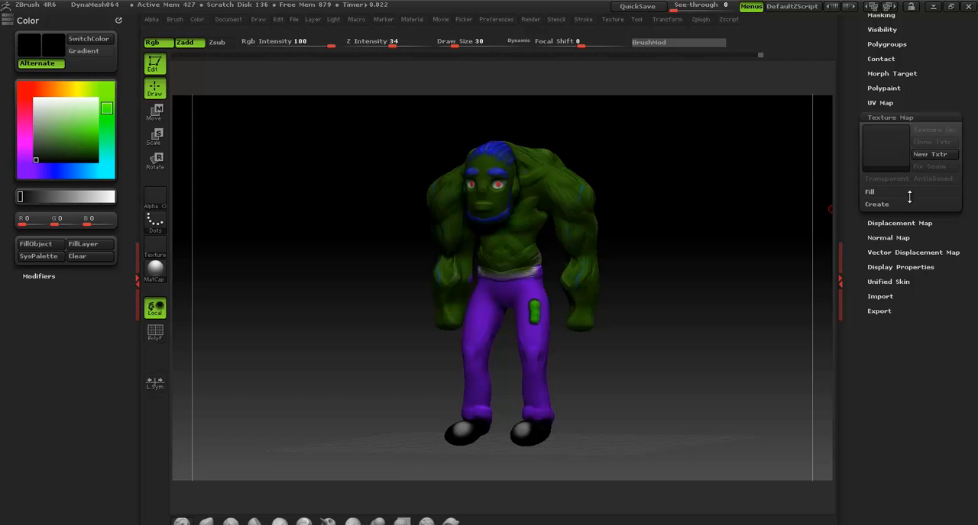
pyautogui.click(882, 206)
pyautogui.click(927, 154)
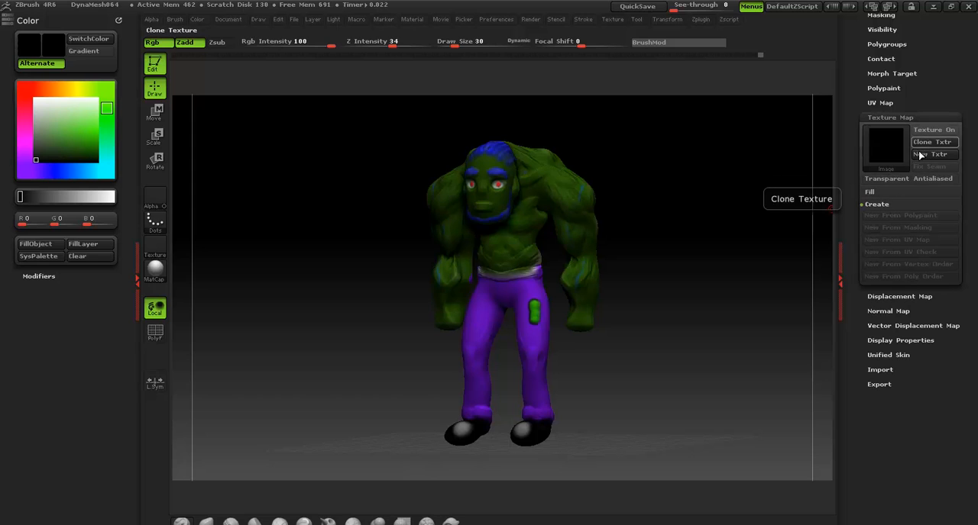
pyautogui.click(930, 131)
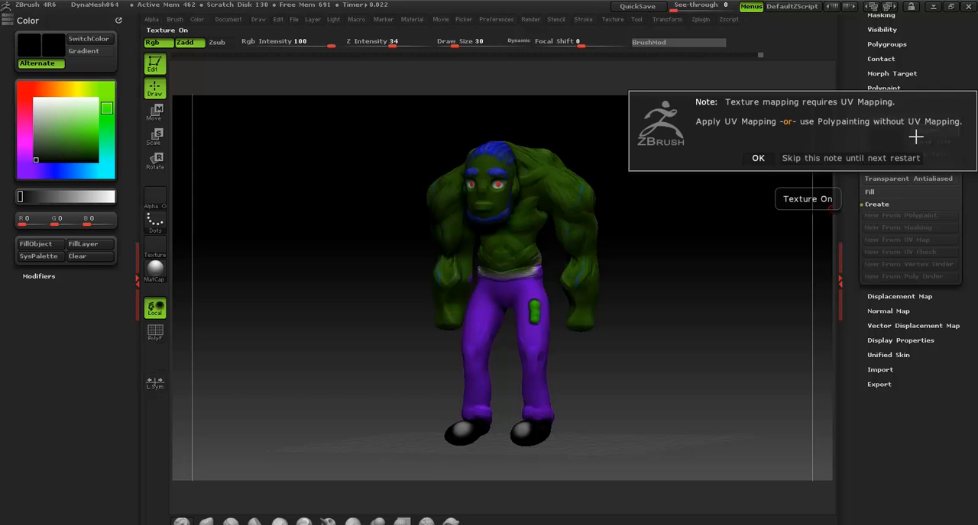
pyautogui.click(758, 159)
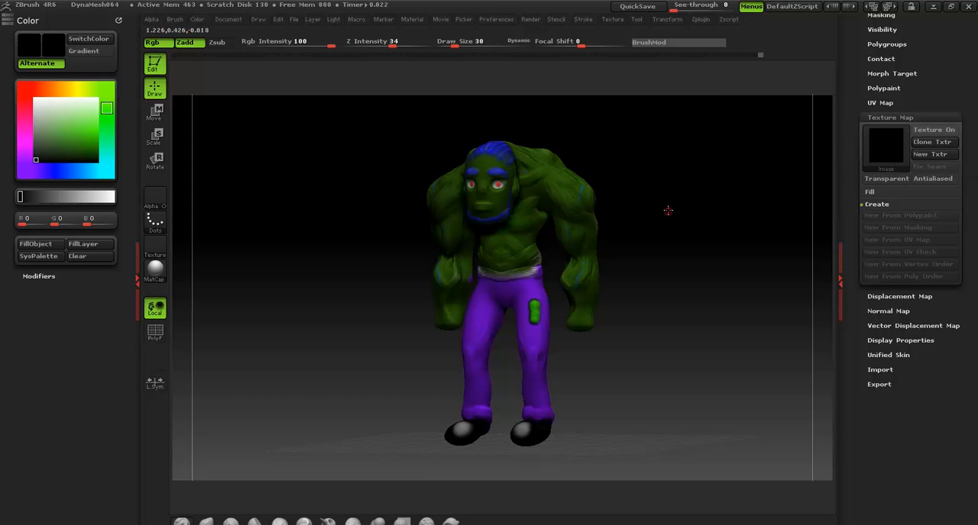
# Try to create UVs for the character with the UVTile method
pyautogui.moveTo(668, 211); pyautogui.dragTo(659, 211)
pyautogui.click(870, 104)
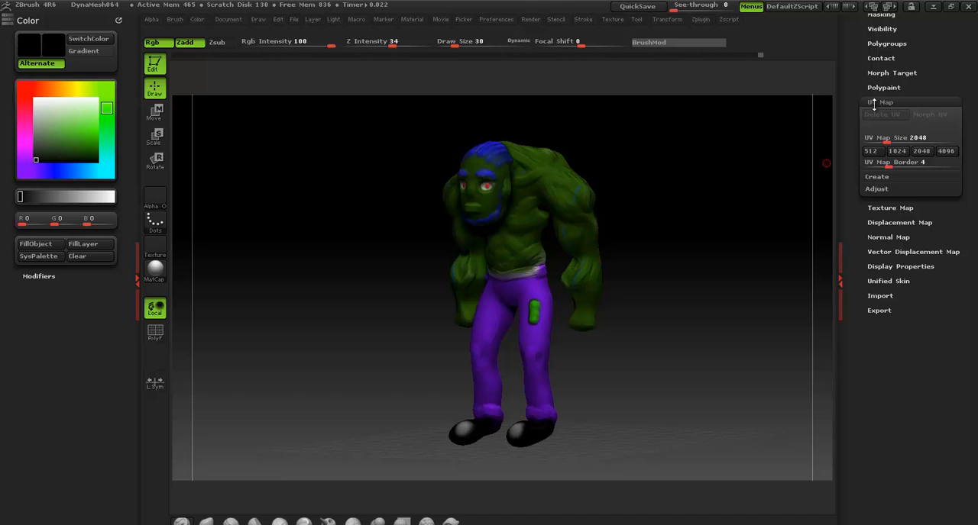
pyautogui.click(883, 179)
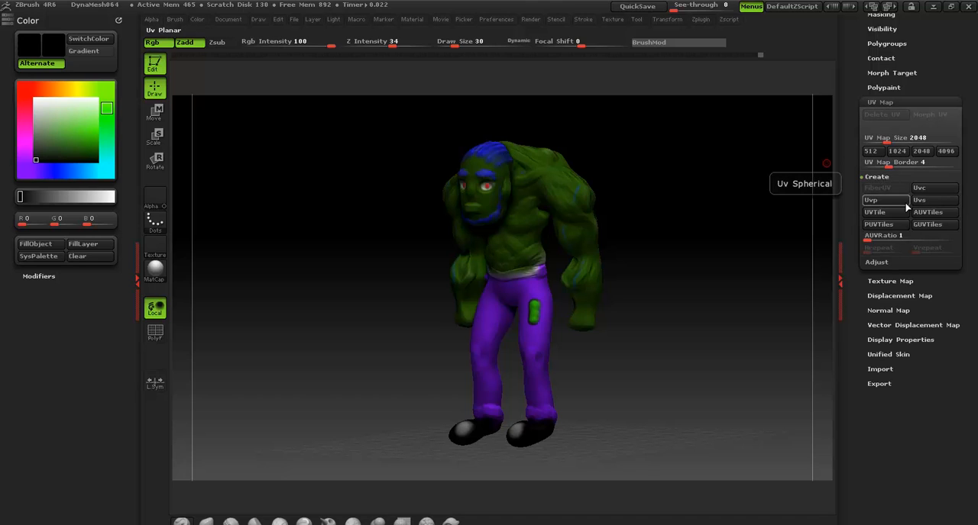
pyautogui.click(890, 213)
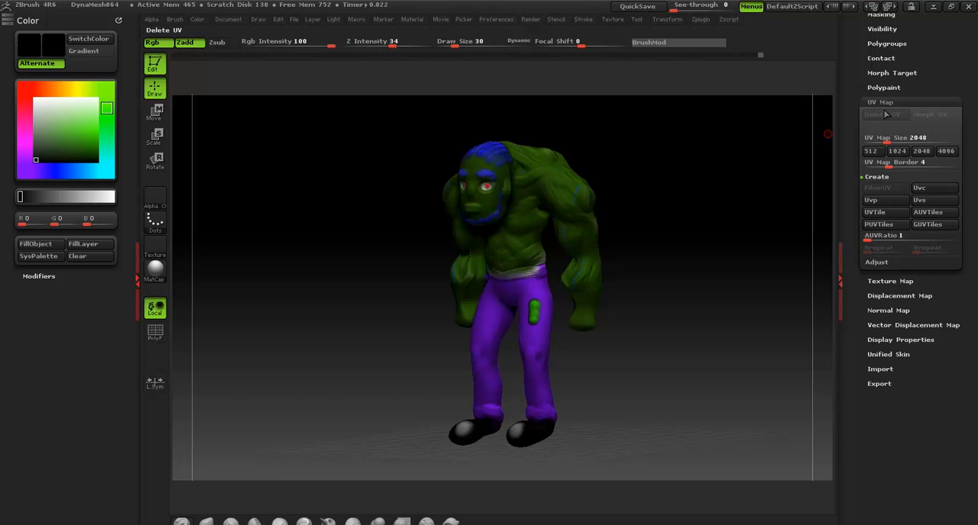
# Lower the mesh to subdivision level 1 and create its UVs as packed UV tiles
pyautogui.moveTo(852, 81); pyautogui.dragTo(853, 177)
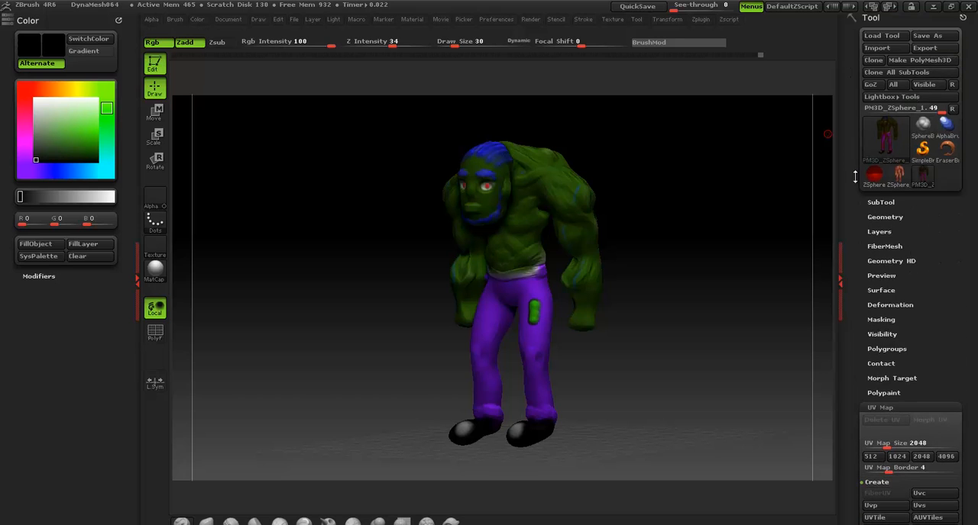
pyautogui.click(886, 212)
pyautogui.moveTo(904, 235); pyautogui.dragTo(856, 247)
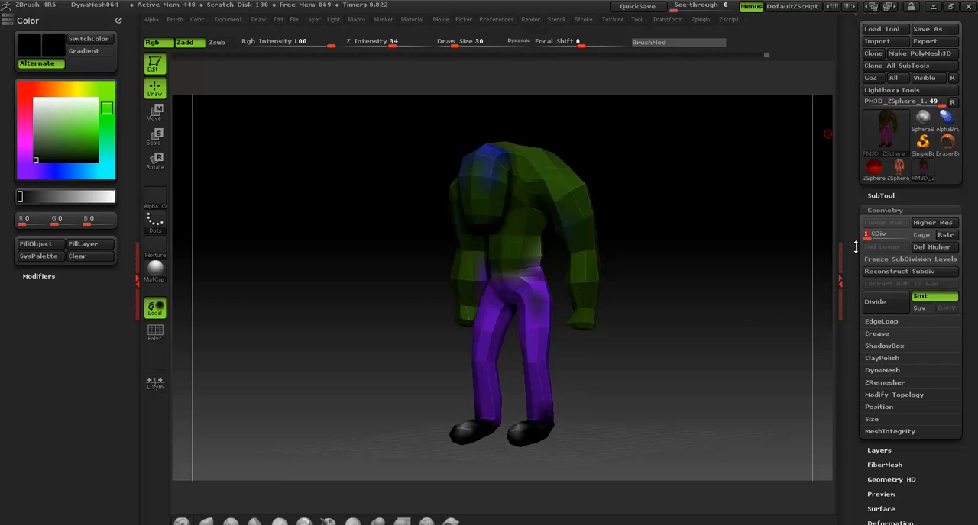
pyautogui.click(884, 210)
pyautogui.moveTo(859, 305); pyautogui.dragTo(866, 214)
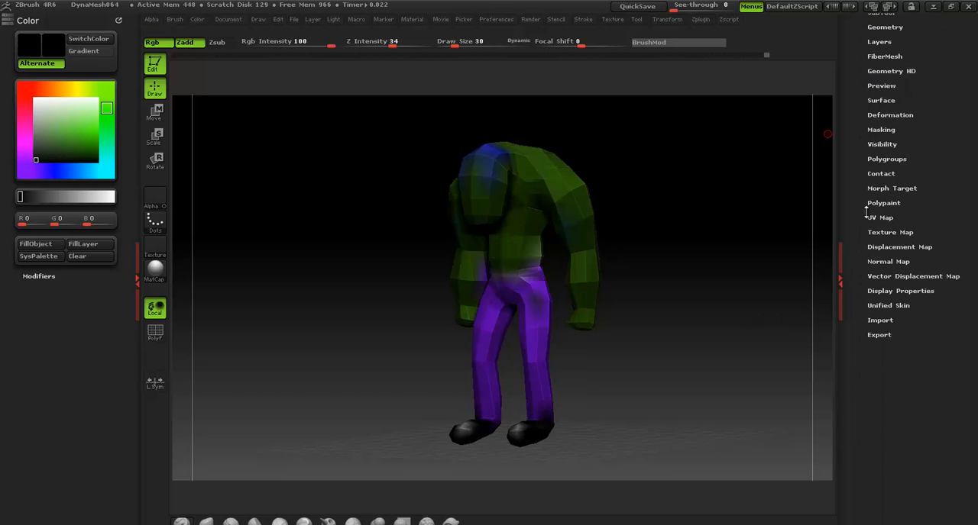
pyautogui.click(880, 219)
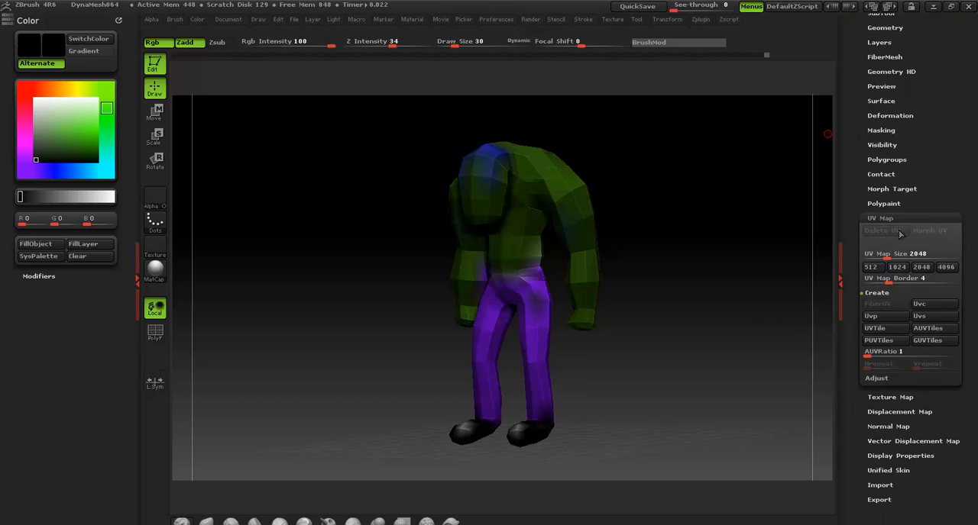
pyautogui.click(888, 345)
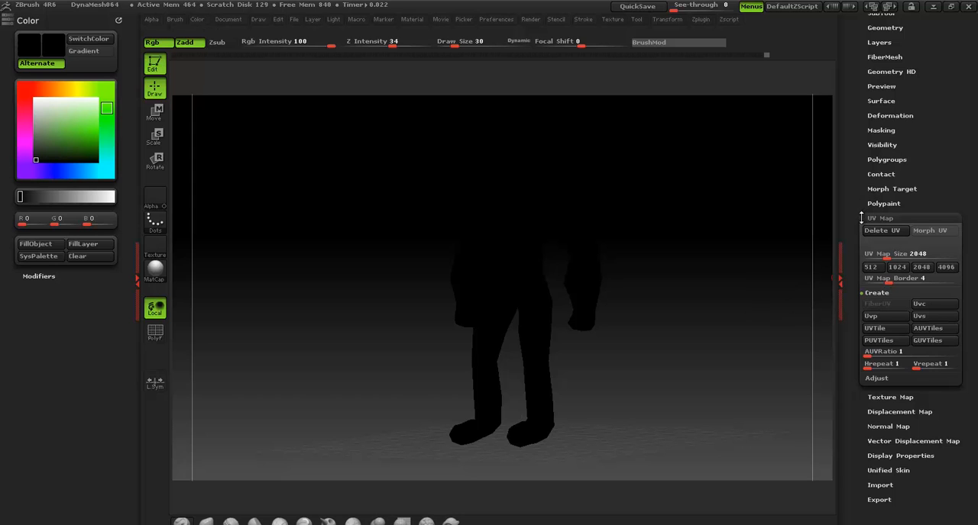
# Raise the mesh to subdivision level 6 and open the polypaint settings
pyautogui.moveTo(860, 206); pyautogui.dragTo(875, 120)
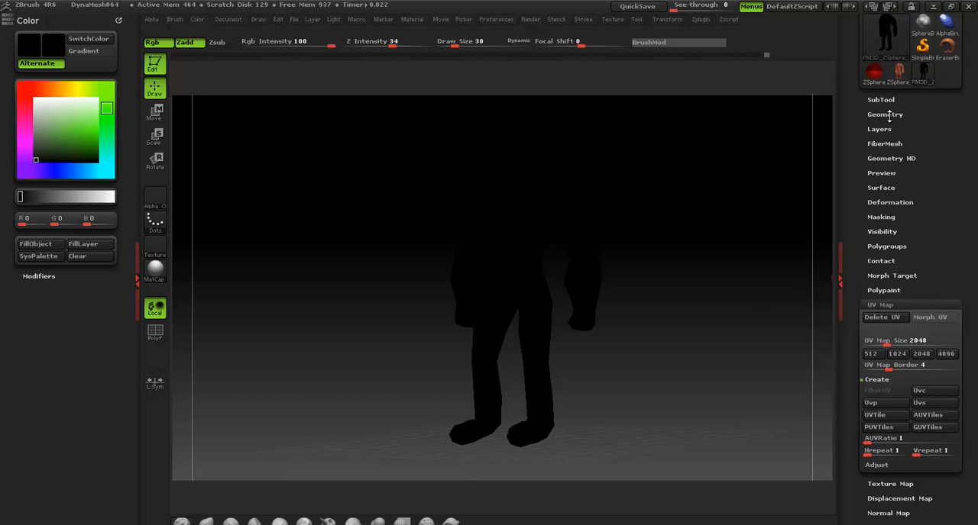
pyautogui.click(886, 114)
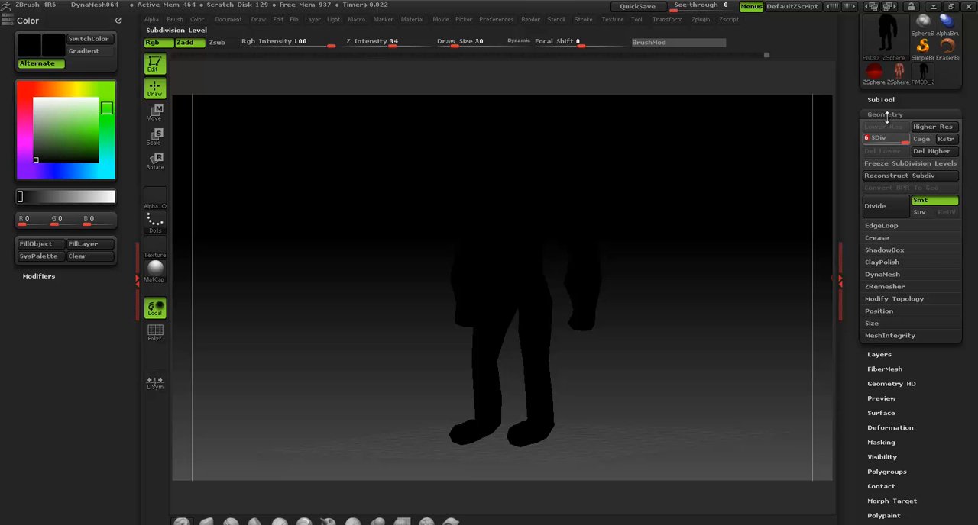
pyautogui.click(886, 115)
pyautogui.click(886, 291)
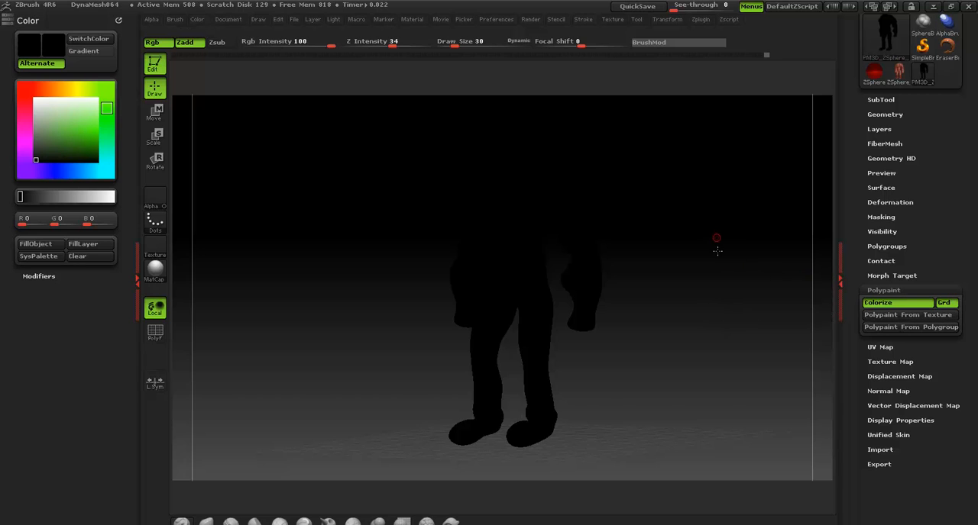
# Undo the texture, UV and subdivision level changes back to the painted character
pyautogui.press('ctrl')
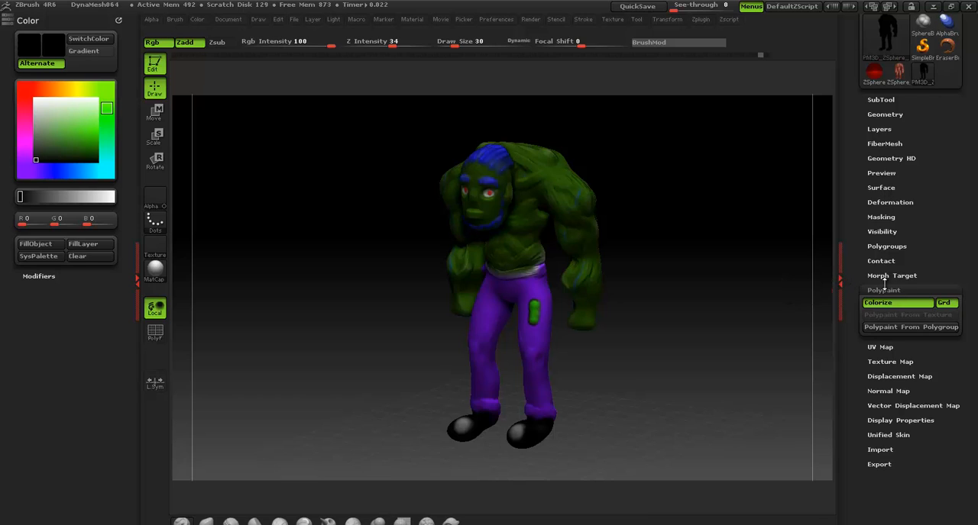
pyautogui.moveTo(734, 246); pyautogui.dragTo(775, 249)
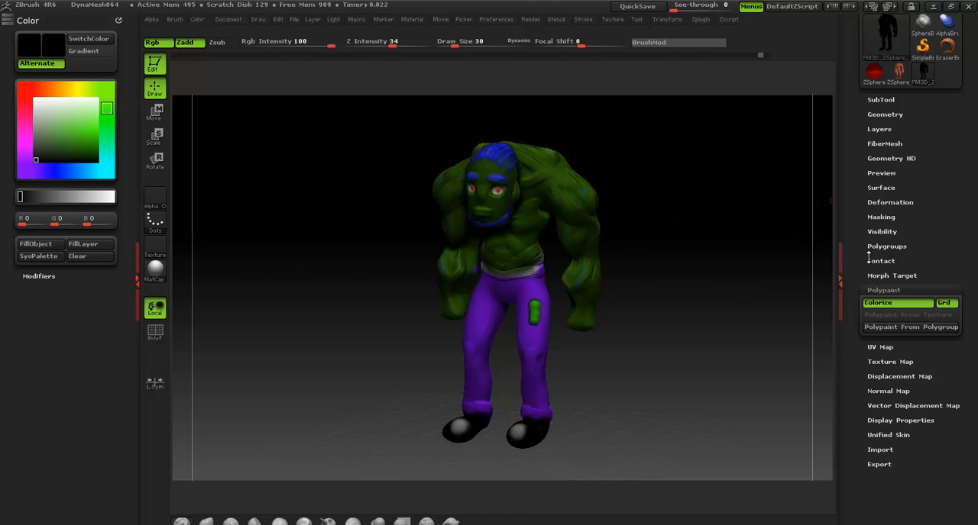
# Add a new texture to the painted character's texture map again and try to enable it
pyautogui.scroll(-3, 857, 238)
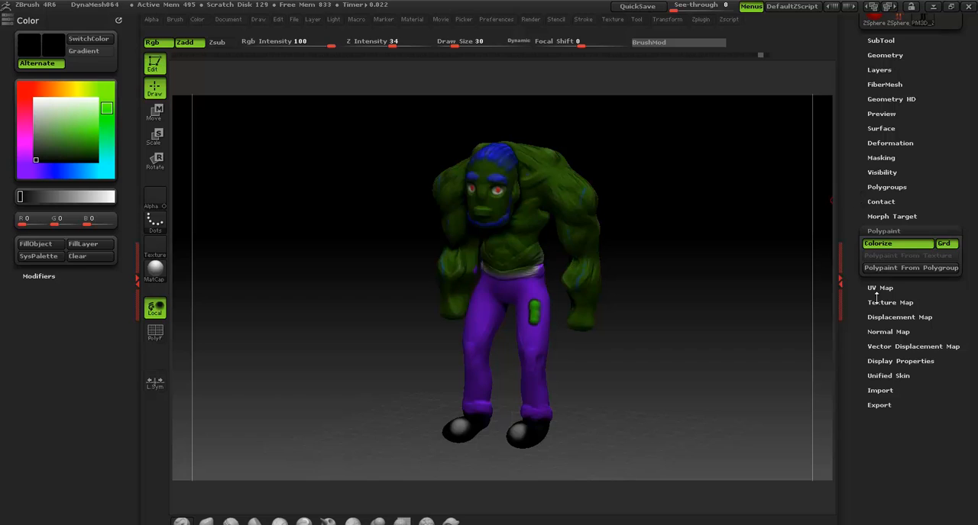
pyautogui.click(880, 282)
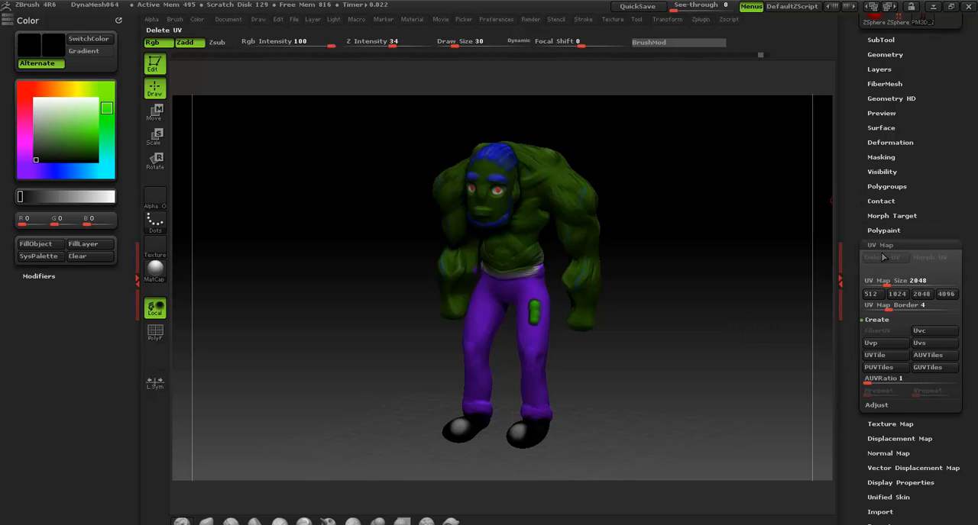
pyautogui.click(880, 245)
pyautogui.click(891, 262)
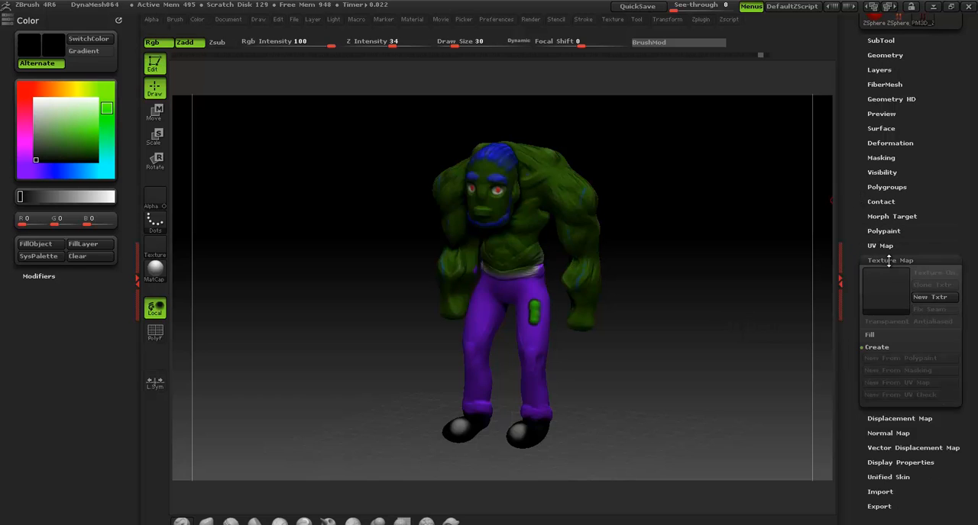
pyautogui.click(876, 346)
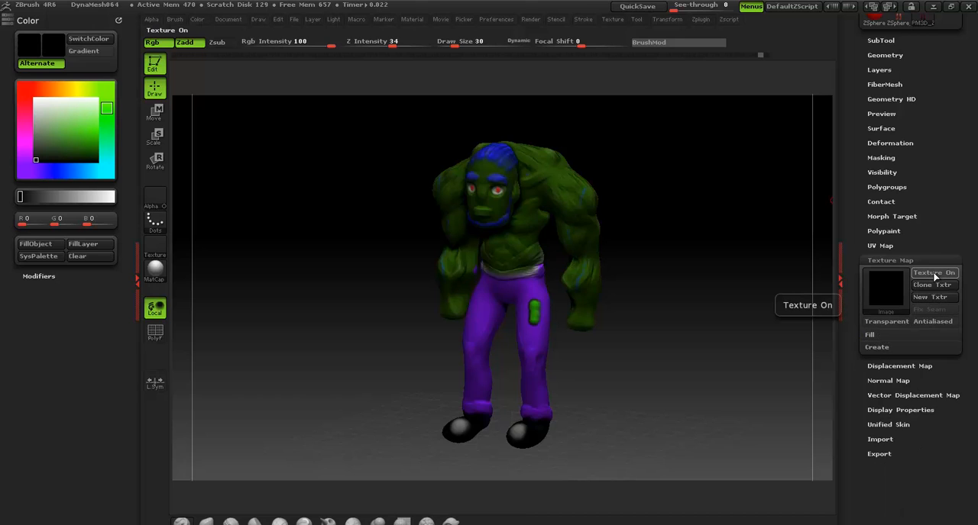
pyautogui.click(934, 274)
pyautogui.click(763, 297)
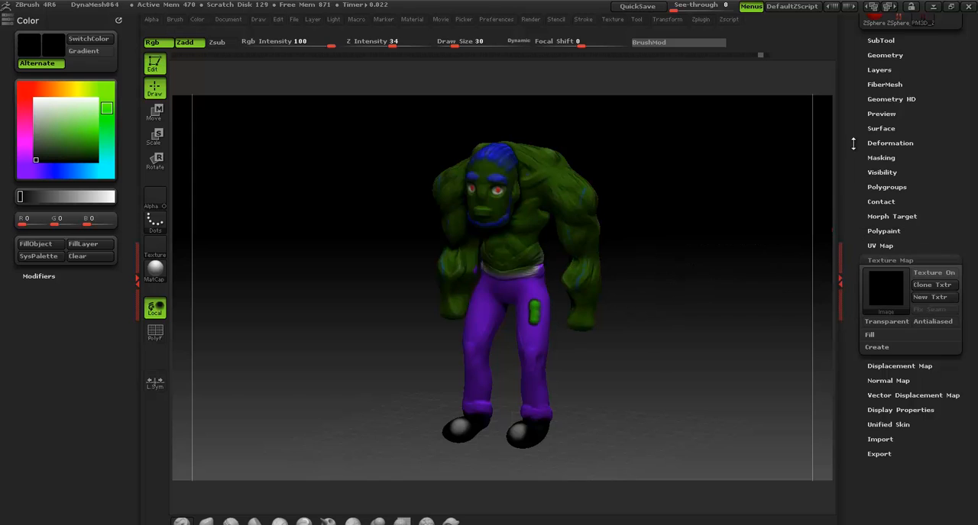
# Lower the character mesh to subdivision level 1
pyautogui.moveTo(853, 144); pyautogui.dragTo(860, 242)
pyautogui.click(884, 220)
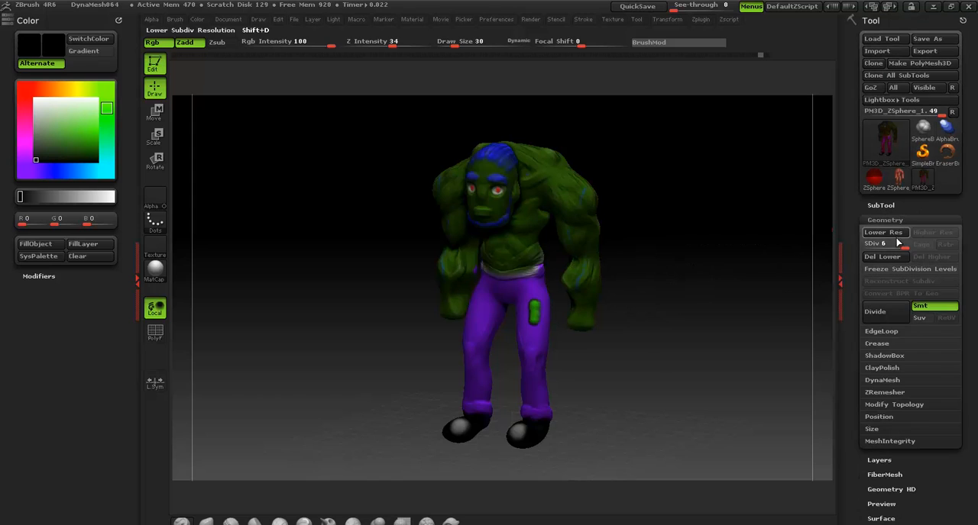
pyautogui.click(869, 243)
pyautogui.click(884, 220)
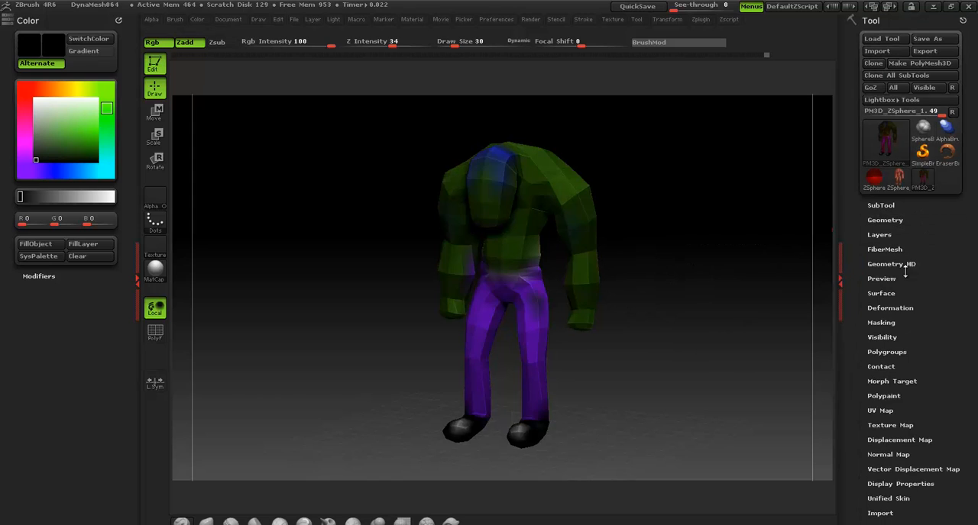
# Try to enable the texture map on the subdivision level 1 mesh and dismiss the resulting note
pyautogui.moveTo(863, 366); pyautogui.dragTo(883, 291)
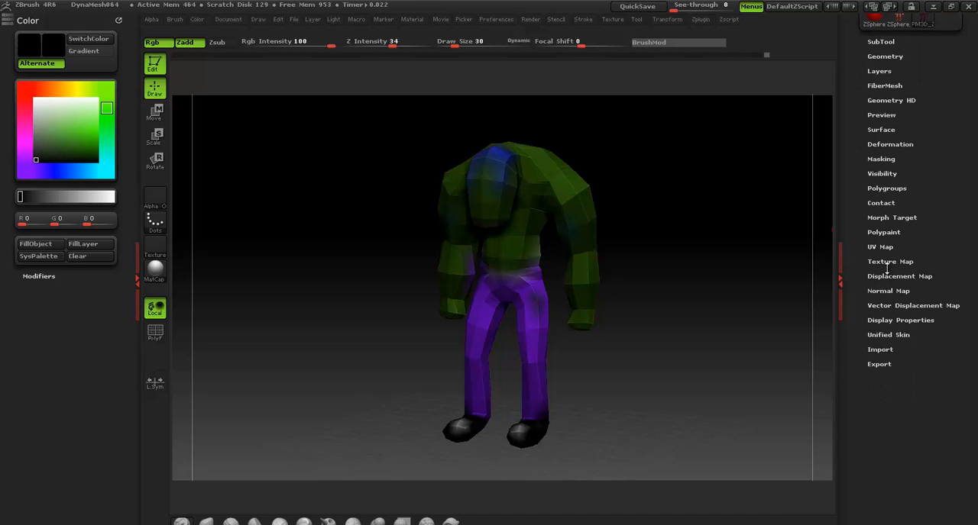
pyautogui.click(888, 264)
pyautogui.click(929, 281)
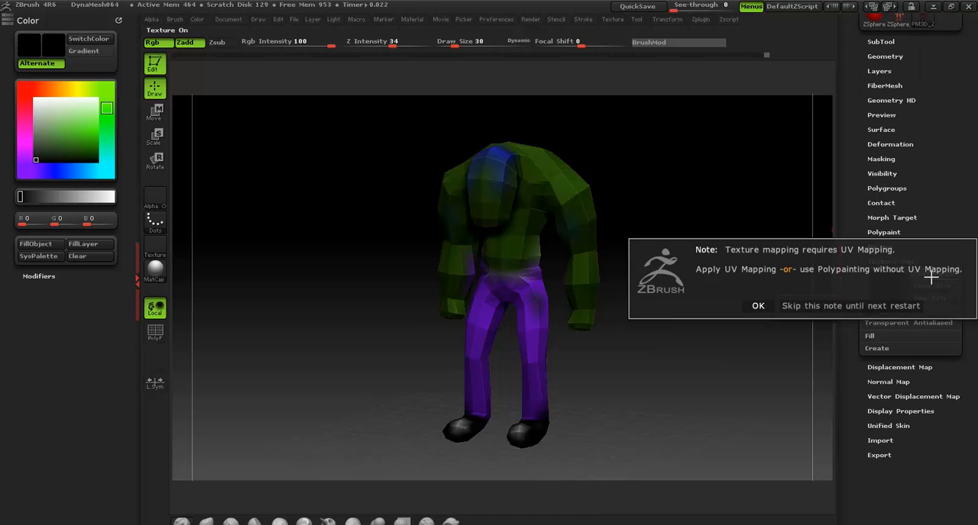
pyautogui.click(760, 306)
# Create the mesh's UVs as UV tiles with a 2048 map size
pyautogui.moveTo(852, 166); pyautogui.dragTo(853, 195)
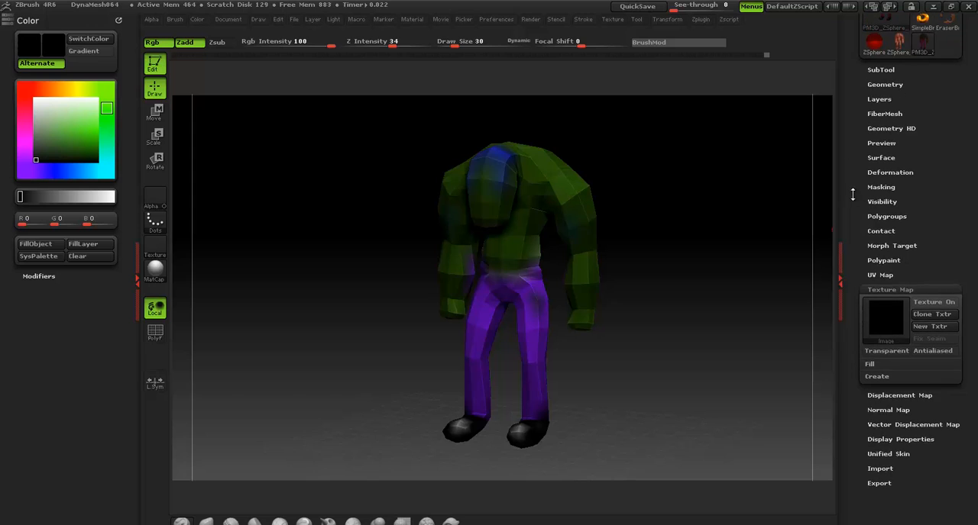
pyautogui.click(848, 275)
pyautogui.moveTo(850, 272); pyautogui.dragTo(855, 124)
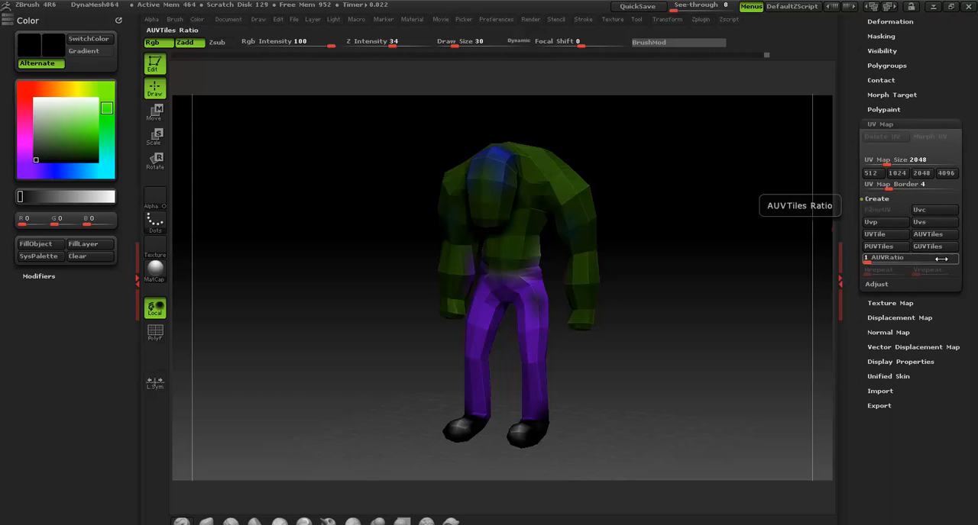
pyautogui.click(879, 235)
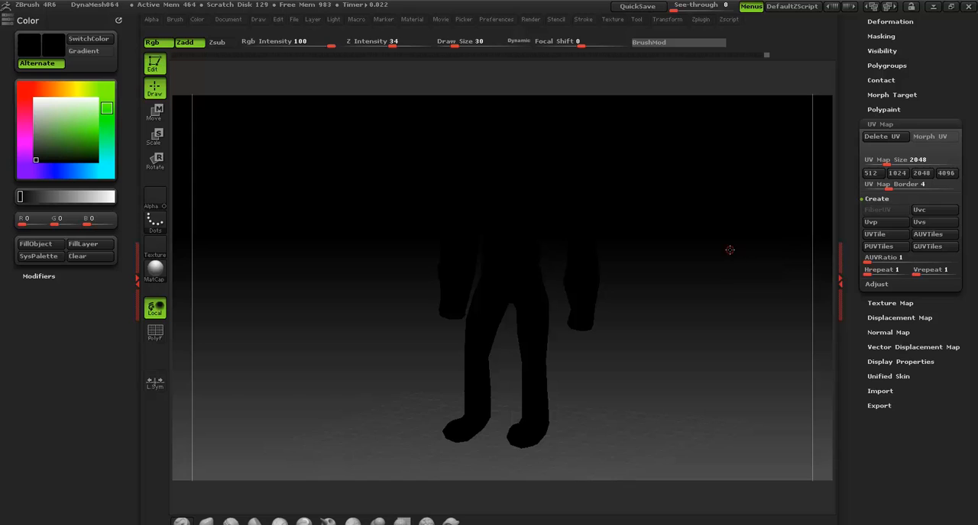
pyautogui.moveTo(729, 249); pyautogui.dragTo(740, 251)
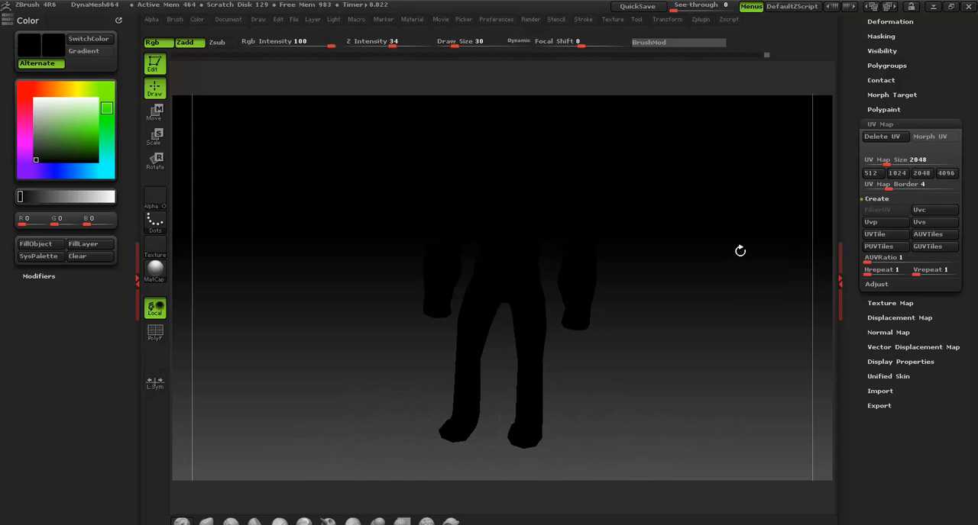
# Try new secondary and main colours with the character blacked out, and undo back to its painted look
pyautogui.click(24, 48)
pyautogui.click(65, 69)
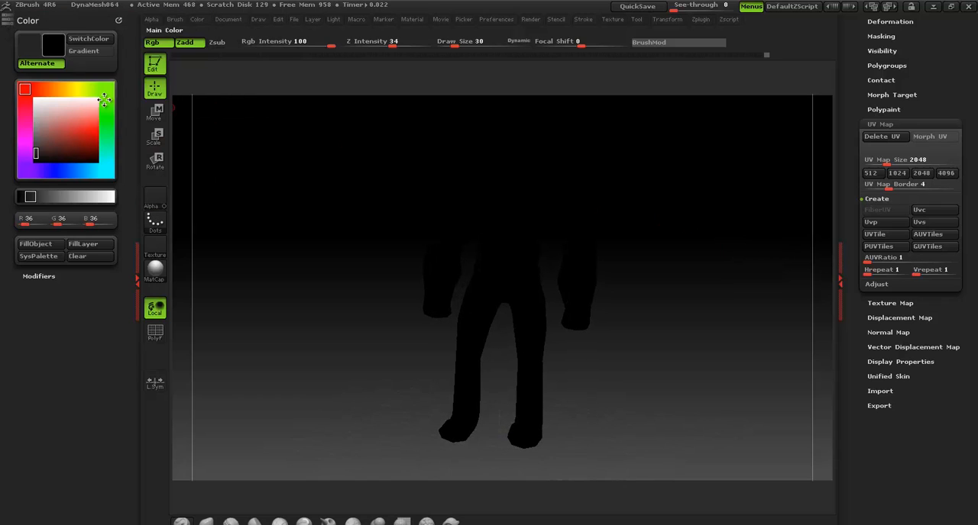
pyautogui.click(61, 45)
pyautogui.click(28, 23)
pyautogui.click(57, 47)
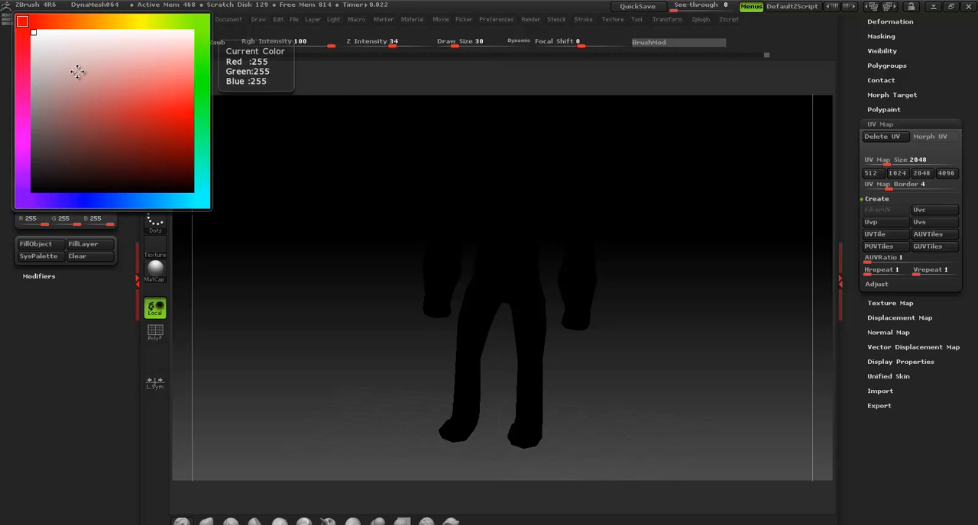
pyautogui.click(240, 155)
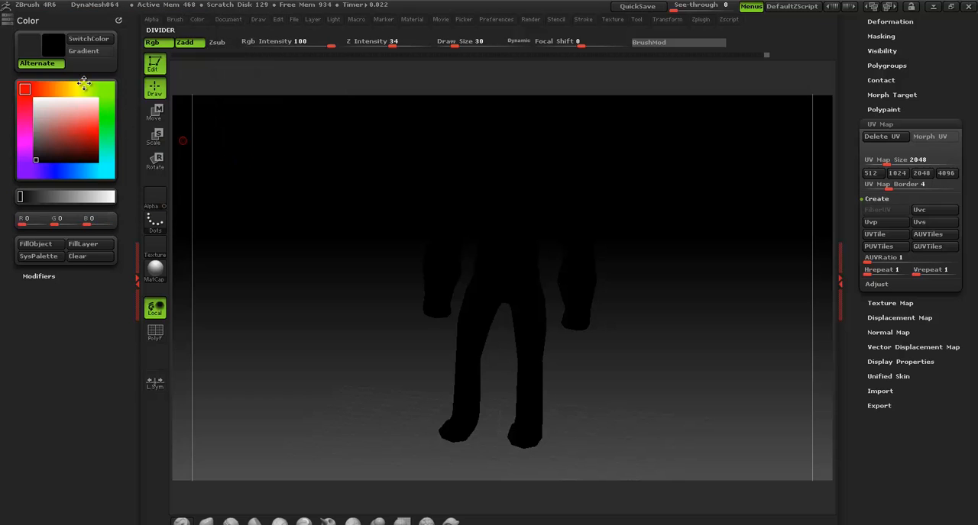
pyautogui.click(54, 46)
pyautogui.click(341, 205)
pyautogui.moveTo(637, 203)
pyautogui.mouseDown()
pyautogui.moveTo(619, 234)
pyautogui.moveTo(639, 194)
pyautogui.mouseUp()
pyautogui.hotkey('ctrl', 'z')
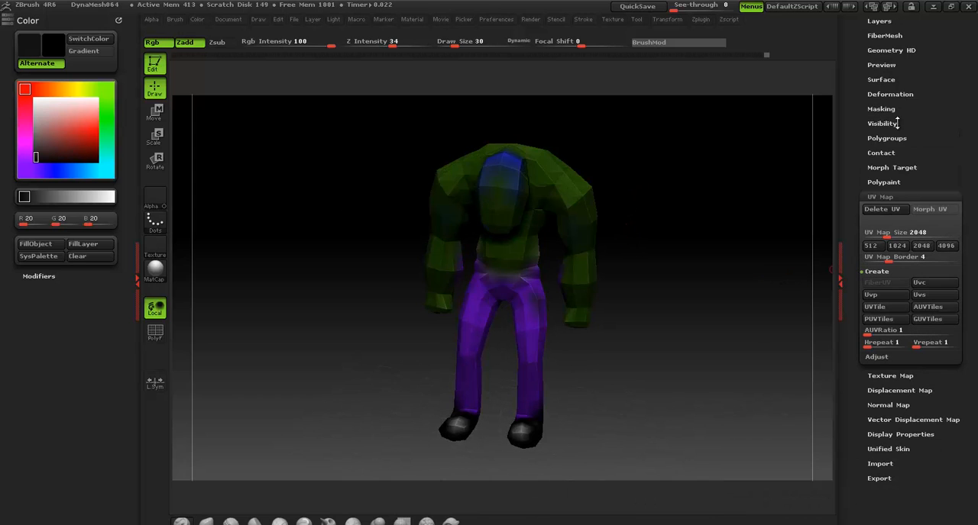
# Raise the mesh to subdivision level 6 to check the paint and return it to level 1
pyautogui.moveTo(863, 54); pyautogui.dragTo(857, 123)
pyautogui.click(888, 79)
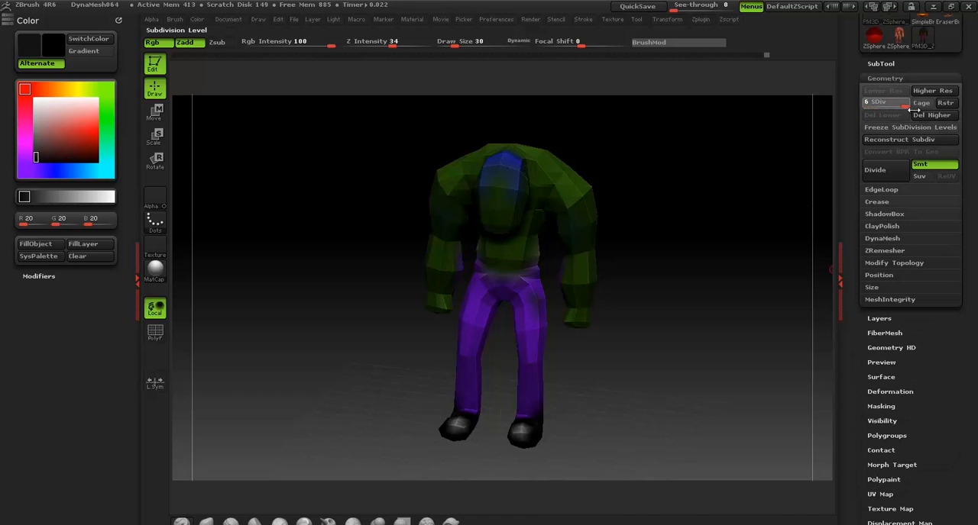
pyautogui.click(907, 106)
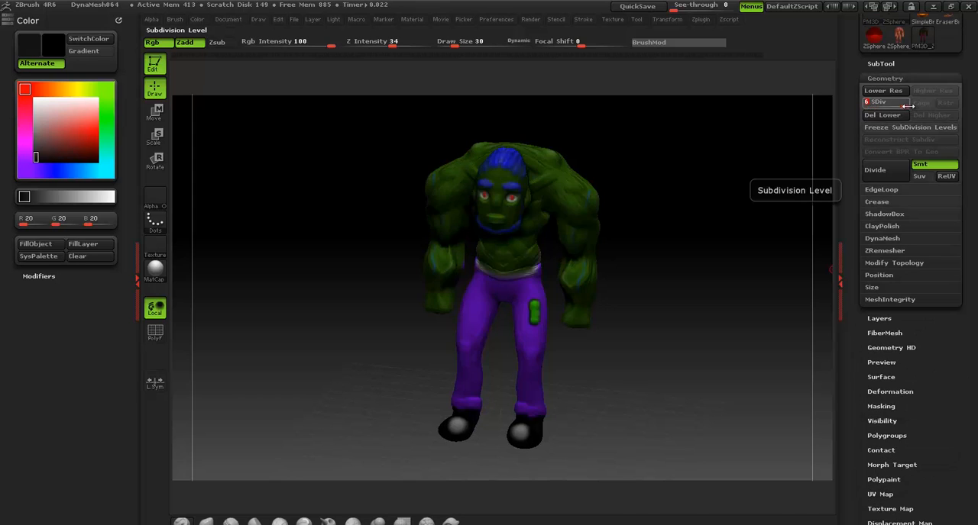
pyautogui.click(861, 100)
pyautogui.click(886, 78)
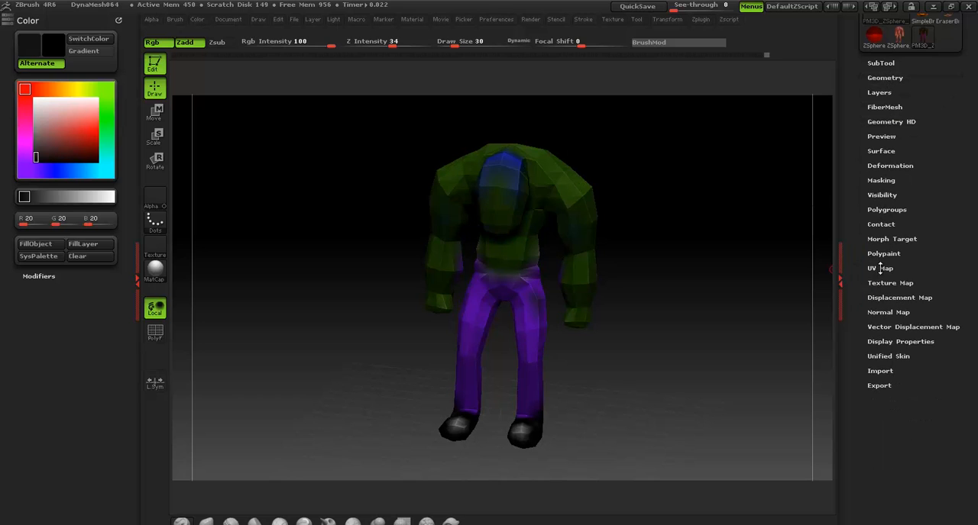
# Recreate the UVs as packed UV tiles and add a new texture to the texture map
pyautogui.click(878, 269)
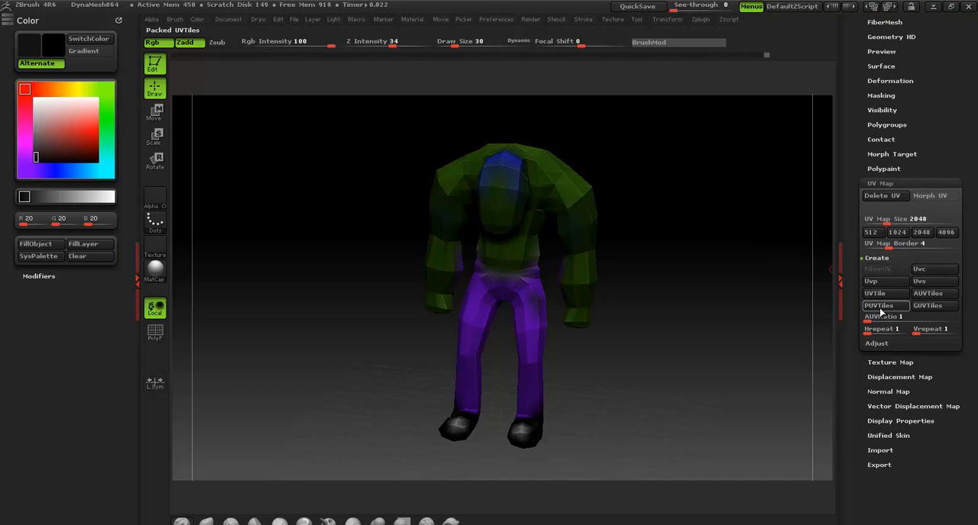
pyautogui.click(881, 184)
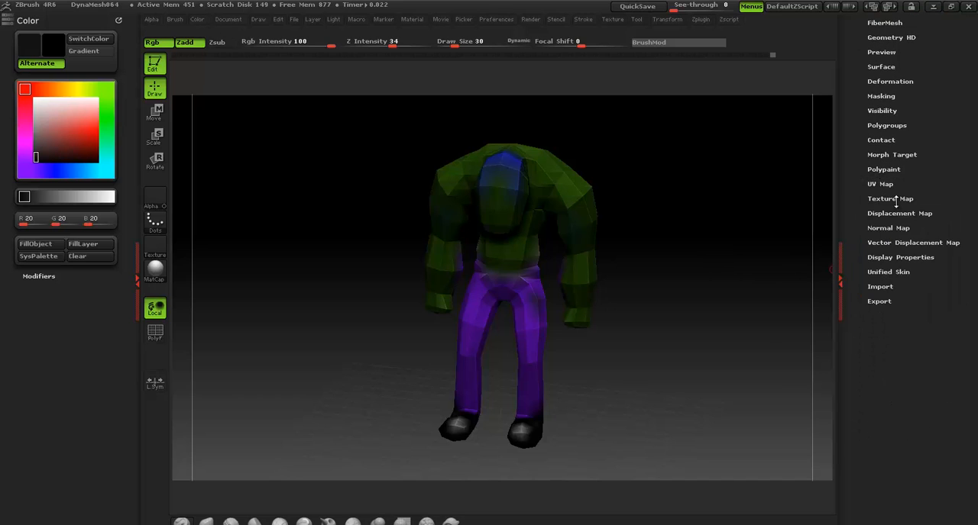
pyautogui.click(890, 199)
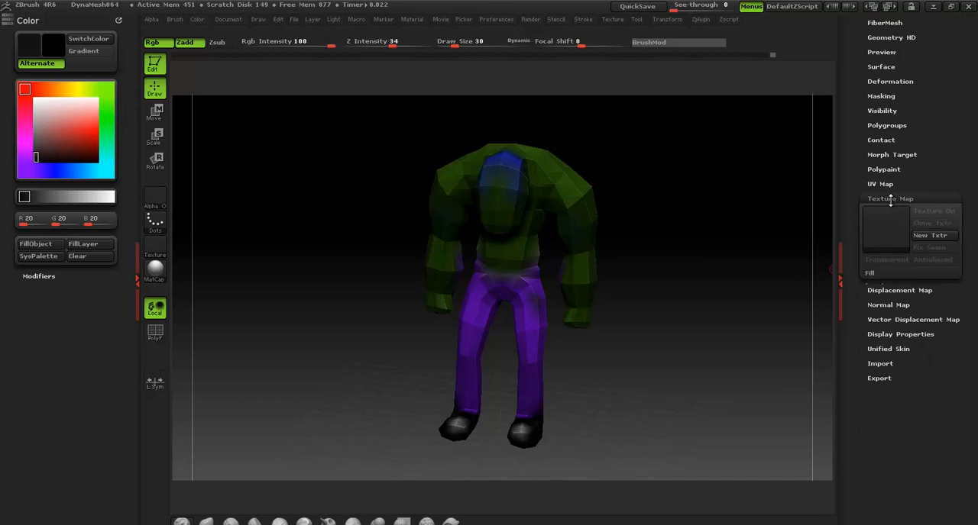
pyautogui.click(933, 236)
# Create a texture from the polypaint on the subdivision level 1 mesh
pyautogui.click(876, 285)
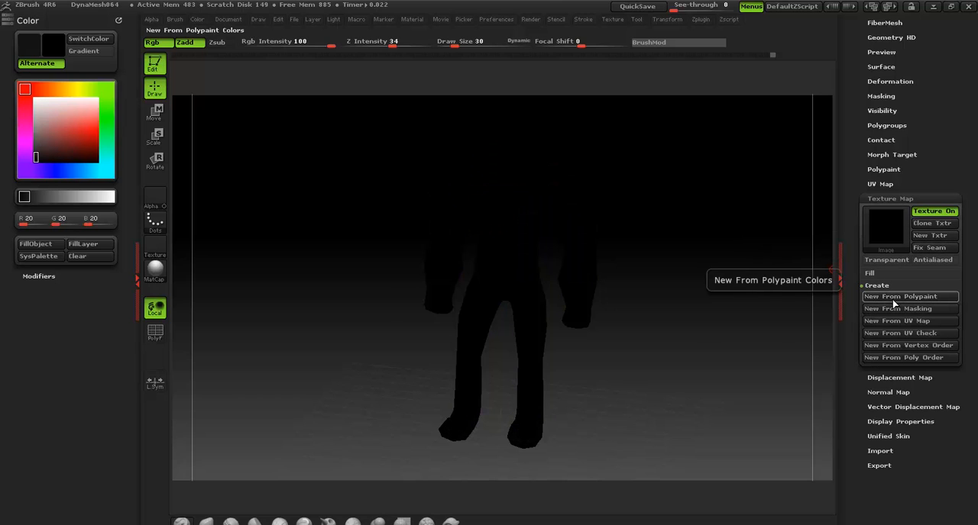
pyautogui.click(892, 299)
pyautogui.moveTo(724, 219); pyautogui.dragTo(687, 223)
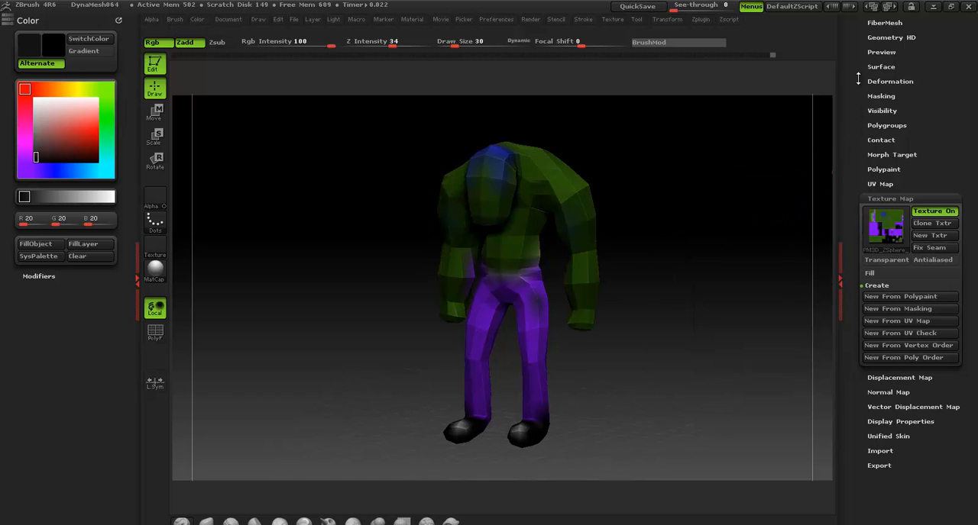
# Raise the textured character to subdivision level 6 and check how the texture looks on it
pyautogui.moveTo(857, 78); pyautogui.dragTo(859, 133)
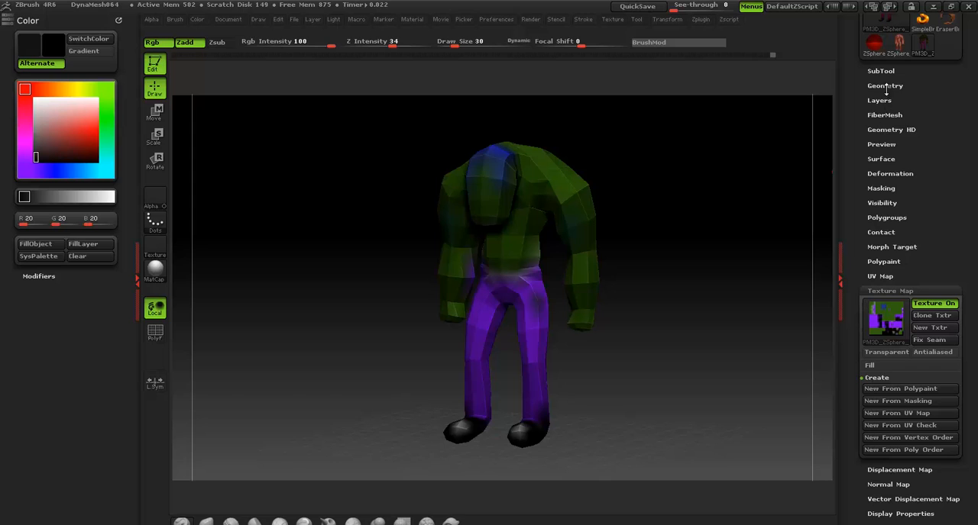
pyautogui.click(886, 87)
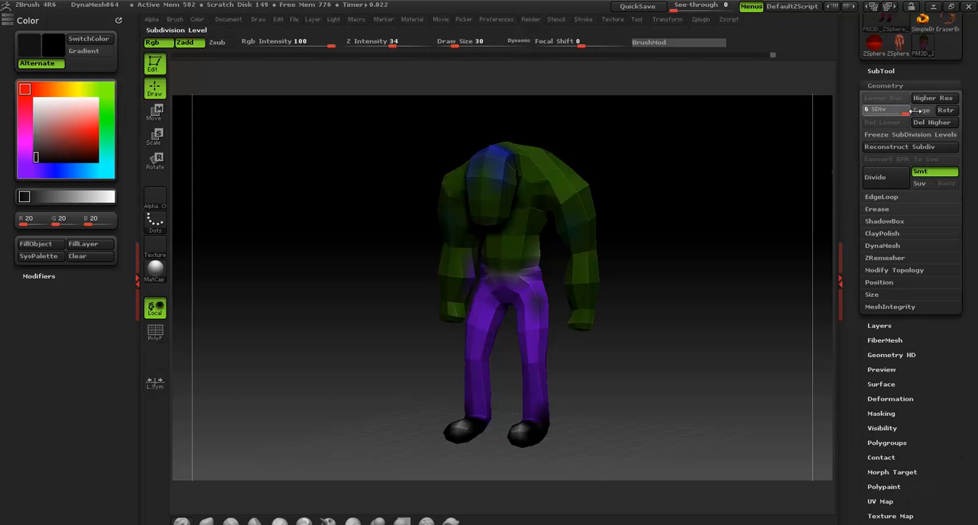
pyautogui.moveTo(917, 111); pyautogui.dragTo(951, 110)
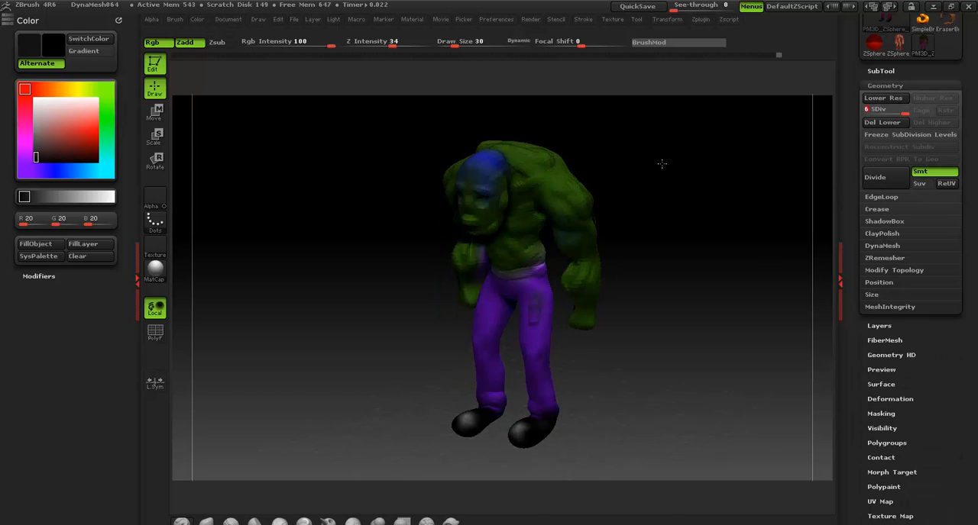
pyautogui.moveTo(661, 163); pyautogui.dragTo(631, 159)
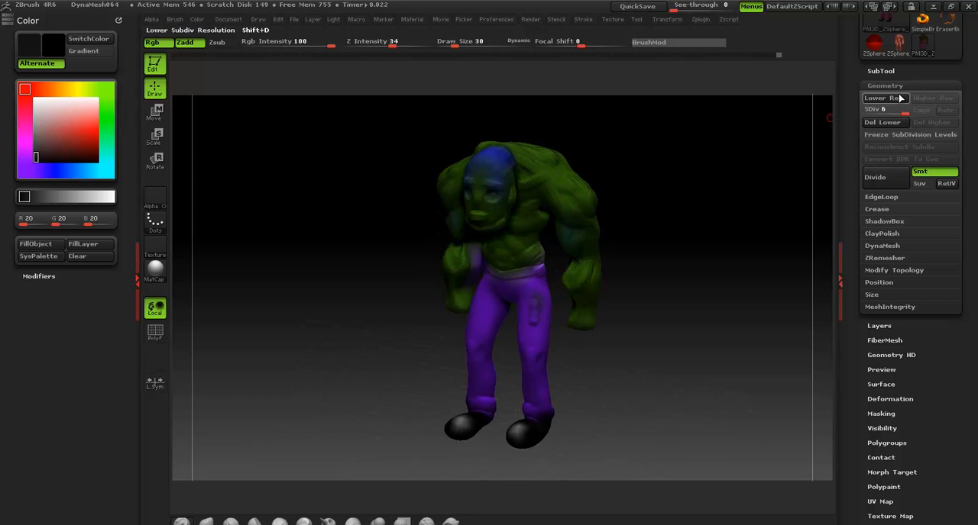
pyautogui.click(884, 86)
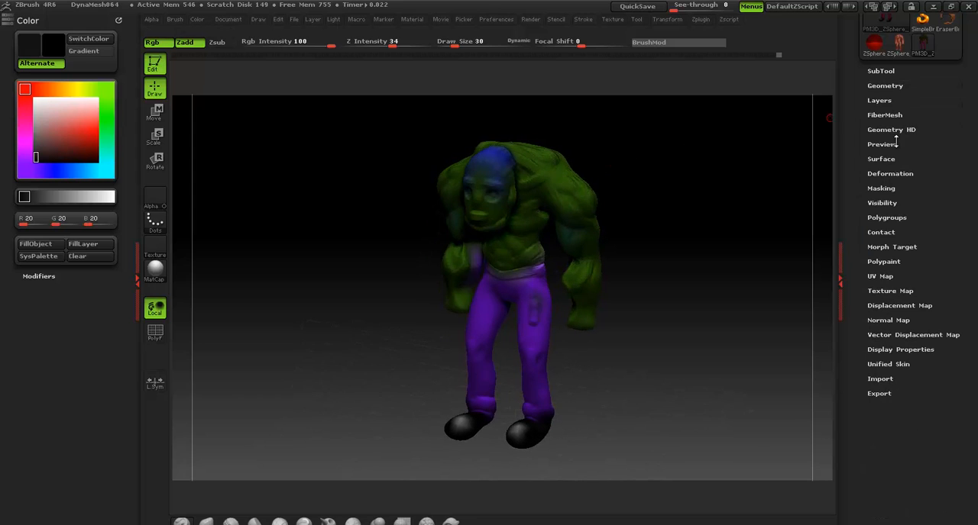
# Regenerate the texture map from the polypaint at subdivision level 6 and check the character from several angles
pyautogui.click(886, 291)
pyautogui.moveTo(857, 344); pyautogui.dragTo(853, 252)
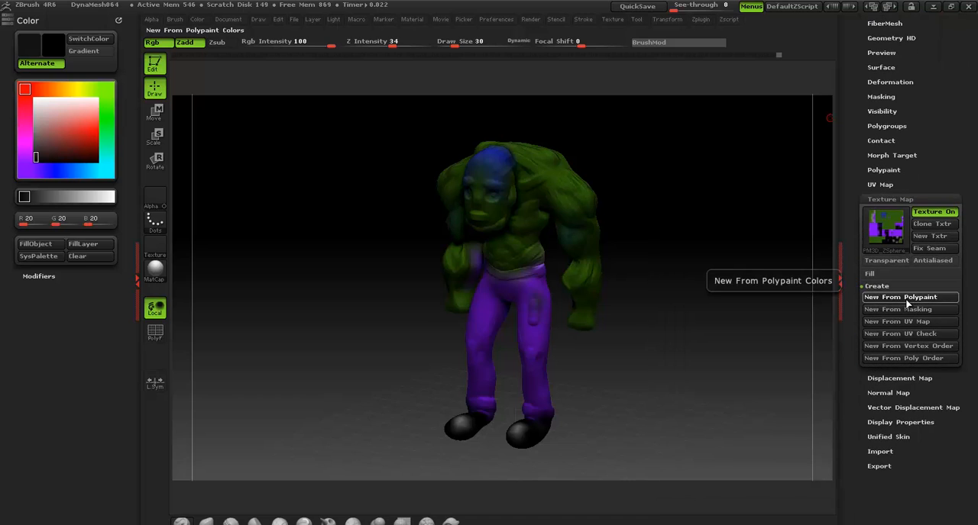
pyautogui.click(907, 305)
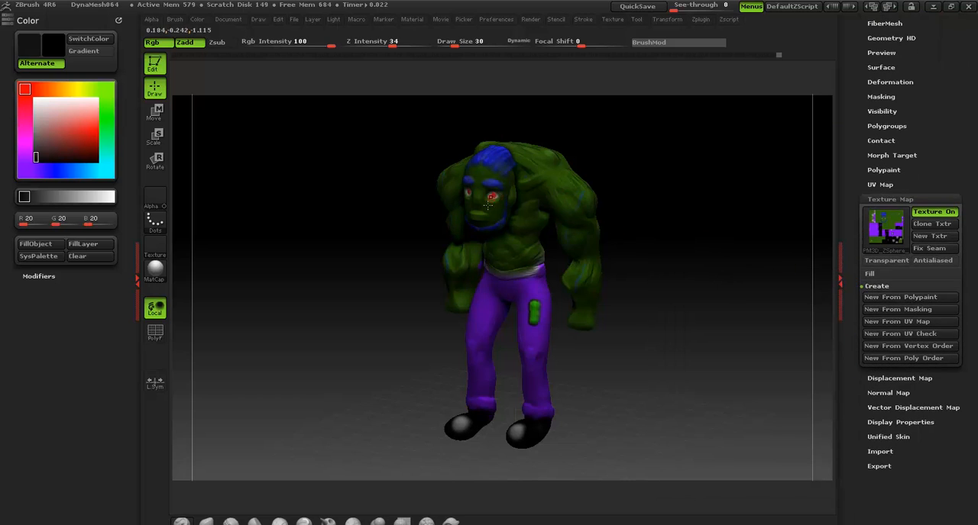
pyautogui.moveTo(666, 215); pyautogui.dragTo(685, 175)
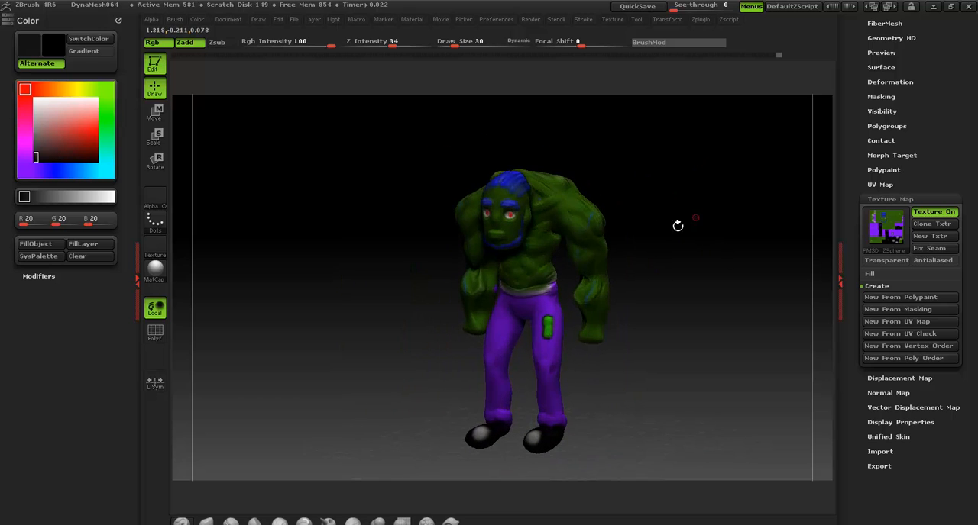
pyautogui.keyDown('shift'); pyautogui.moveTo(676, 215); pyautogui.dragTo(602, 244); pyautogui.keyUp('shift')
pyautogui.moveTo(662, 210); pyautogui.dragTo(650, 217)
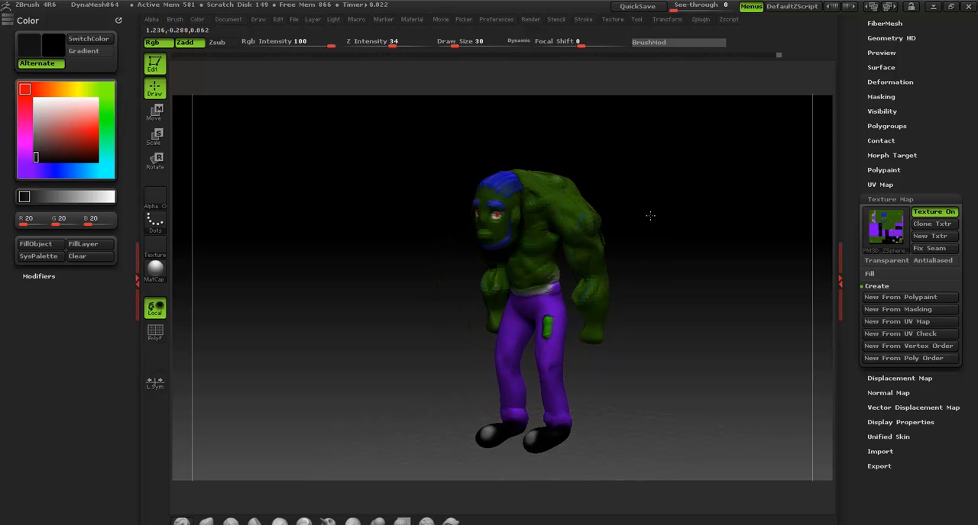